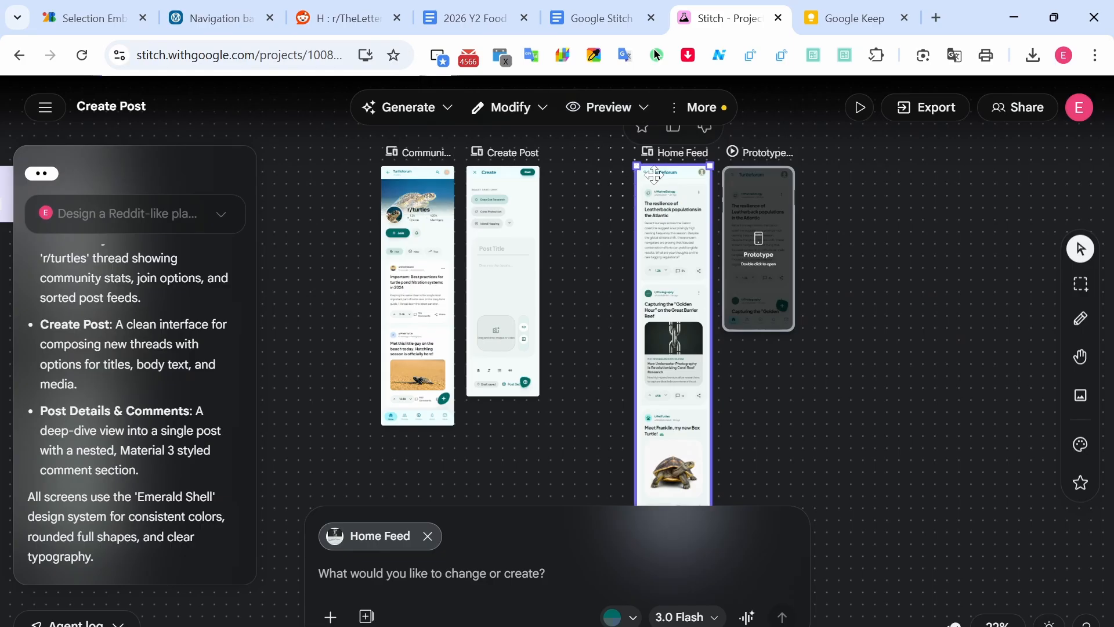
- Select the Create Post screen on the canvas and open its modification options
{"action": "left_click", "coordinate": [510, 231]}
{"action": "left_click", "coordinate": [519, 114]}
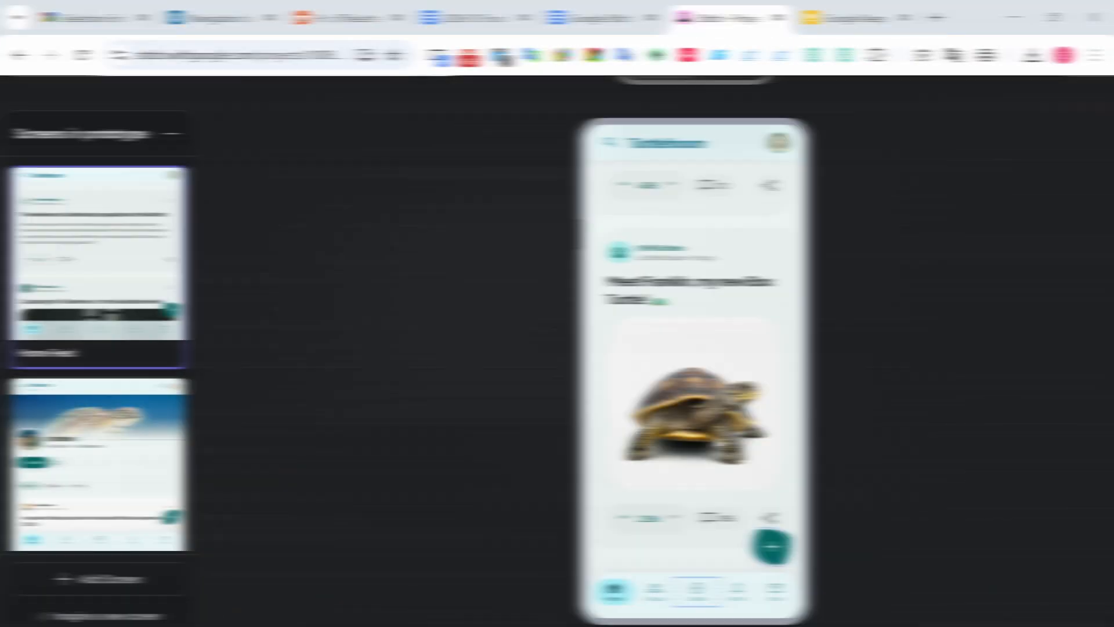
- Return to the start of the Home Feed in the prototype preview and try its floating add button
{"action": "scroll", "coordinate": [715, 435], "scroll_direction": "up", "scroll_amount": 9}
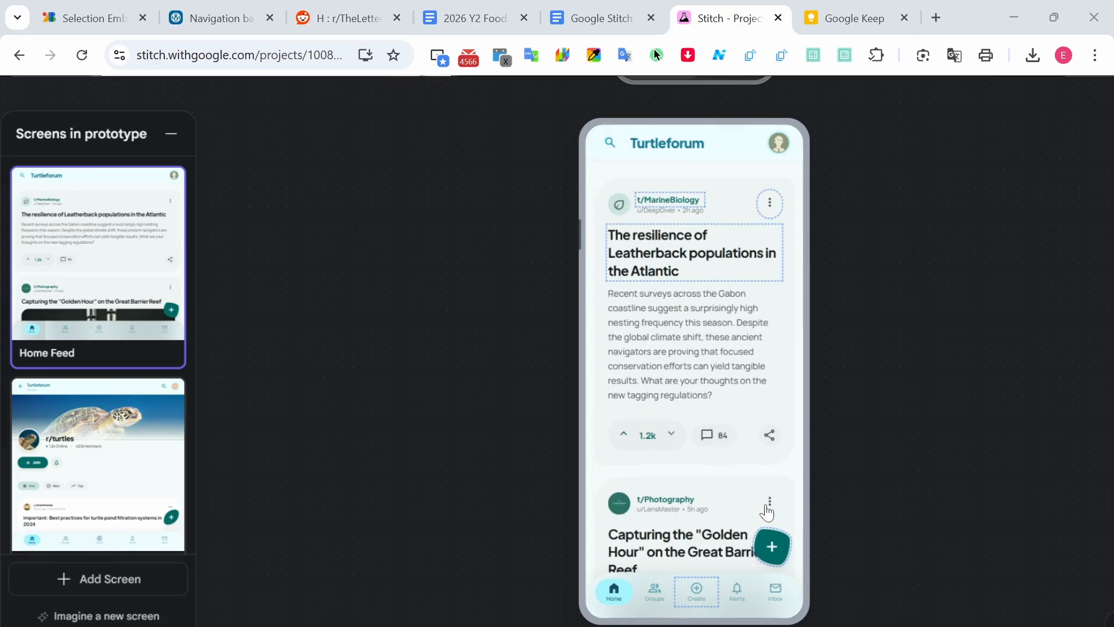
{"action": "left_click", "coordinate": [774, 545]}
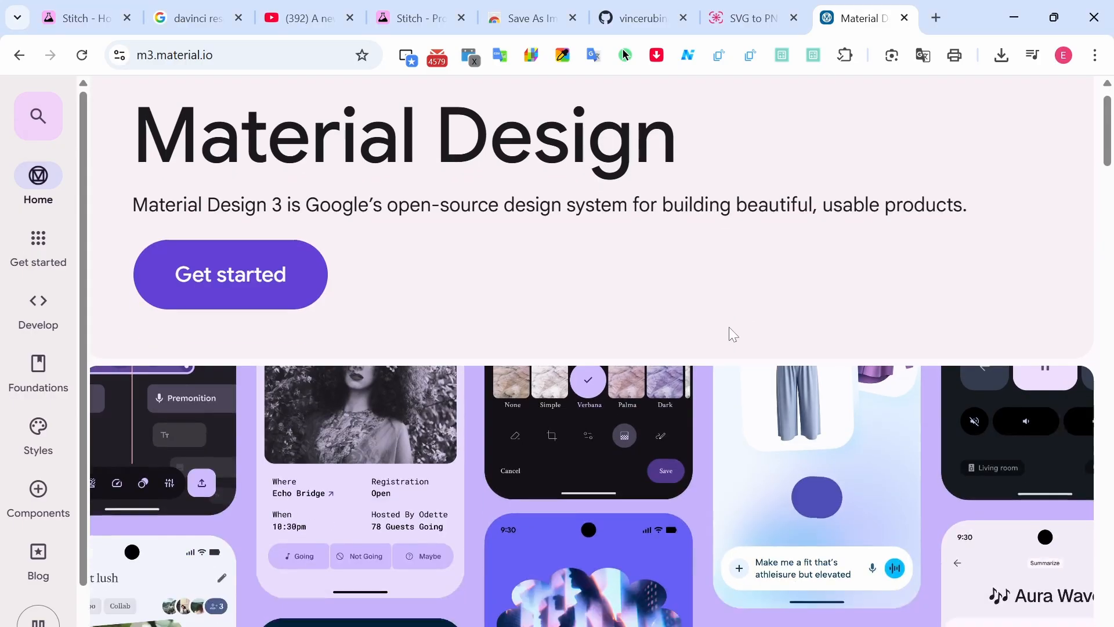
- Browse the Material Design 3 home page down through the M3 Expressive section and its featured articles
{"action": "scroll", "coordinate": [730, 329], "scroll_direction": "down", "scroll_amount": 10}
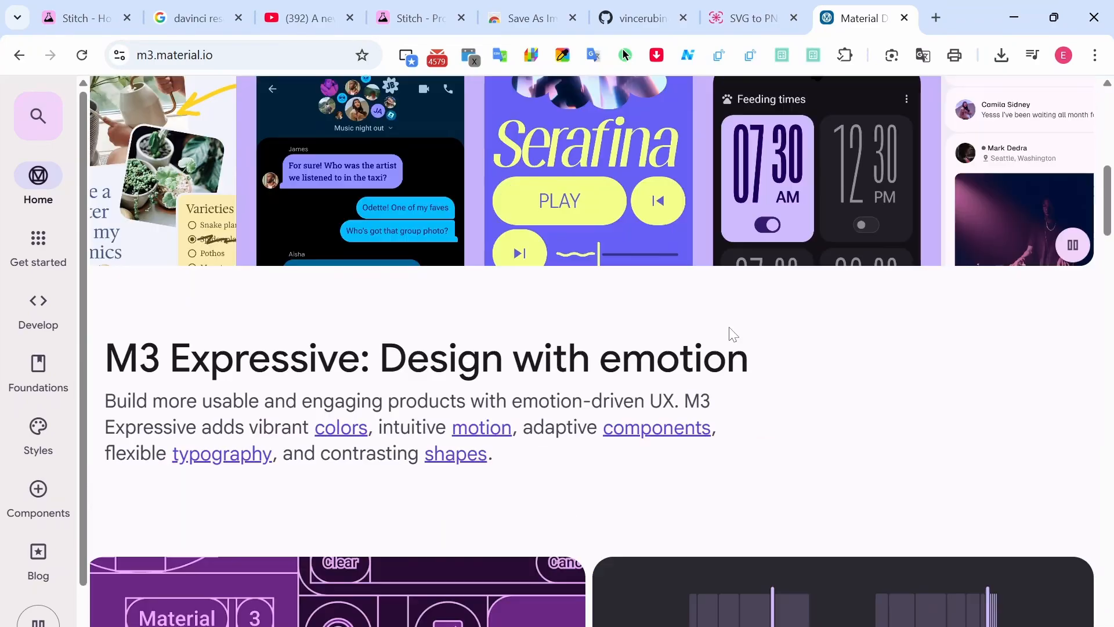
{"action": "scroll", "coordinate": [732, 333], "scroll_direction": "down", "scroll_amount": 8}
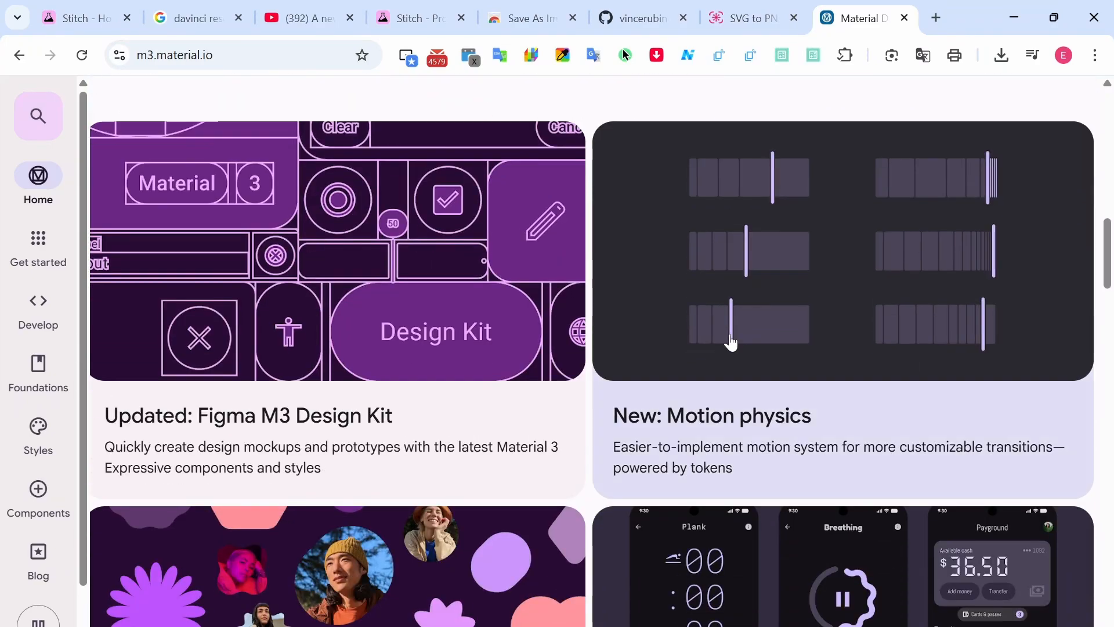
{"action": "scroll", "coordinate": [730, 343], "scroll_direction": "down", "scroll_amount": 4}
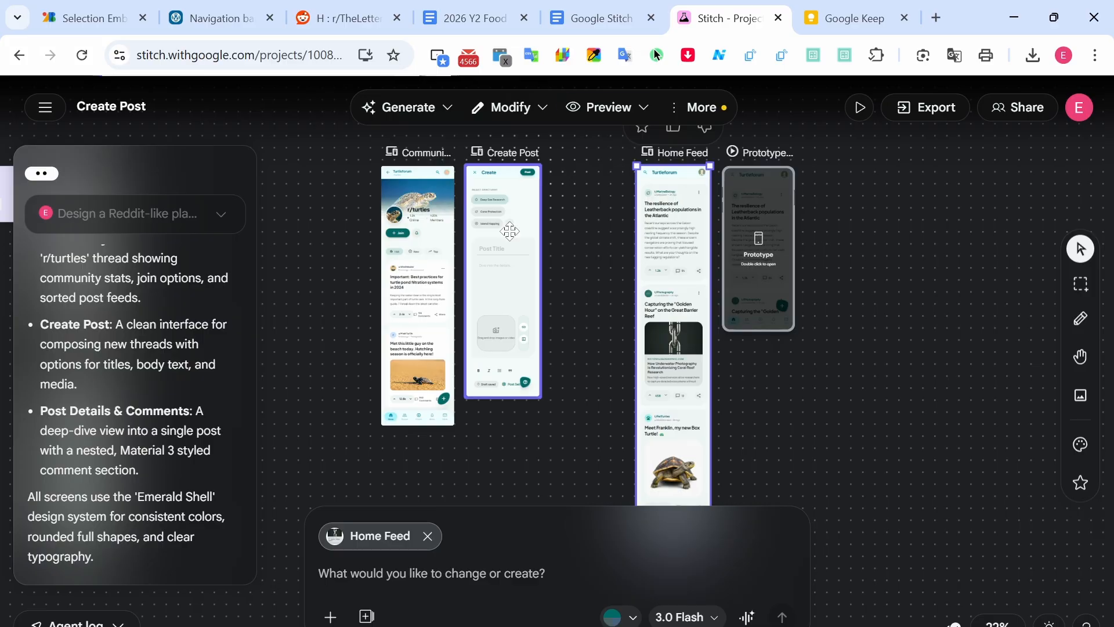
- Put the Create Post screen into Edit mode and select its Coral Protection chip for element editing
{"action": "left_click", "coordinate": [492, 167]}
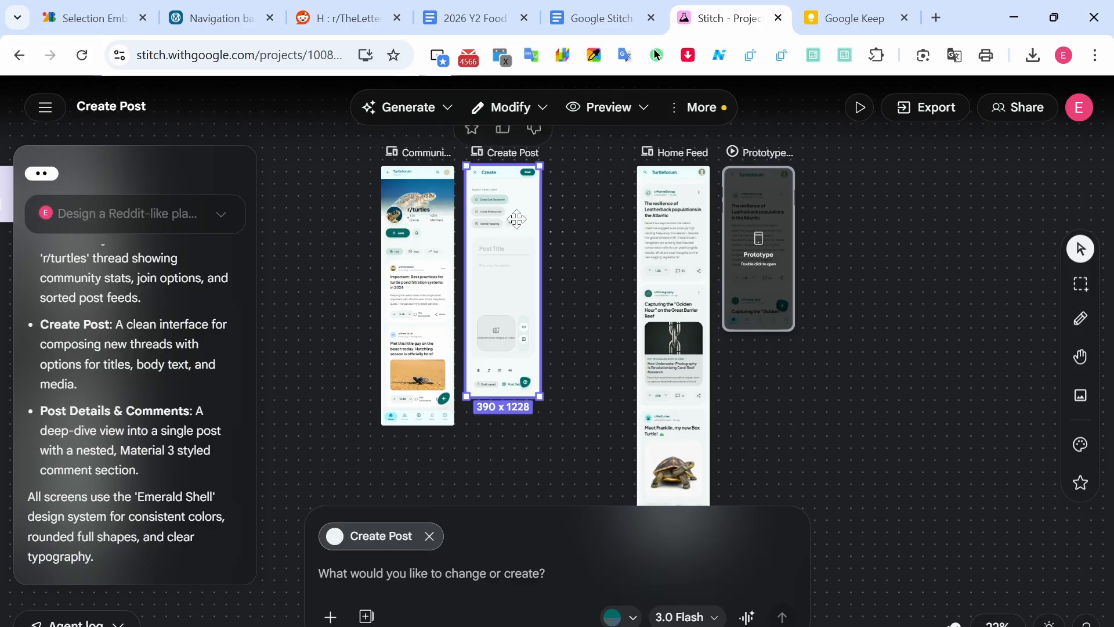
{"action": "left_click", "coordinate": [525, 110]}
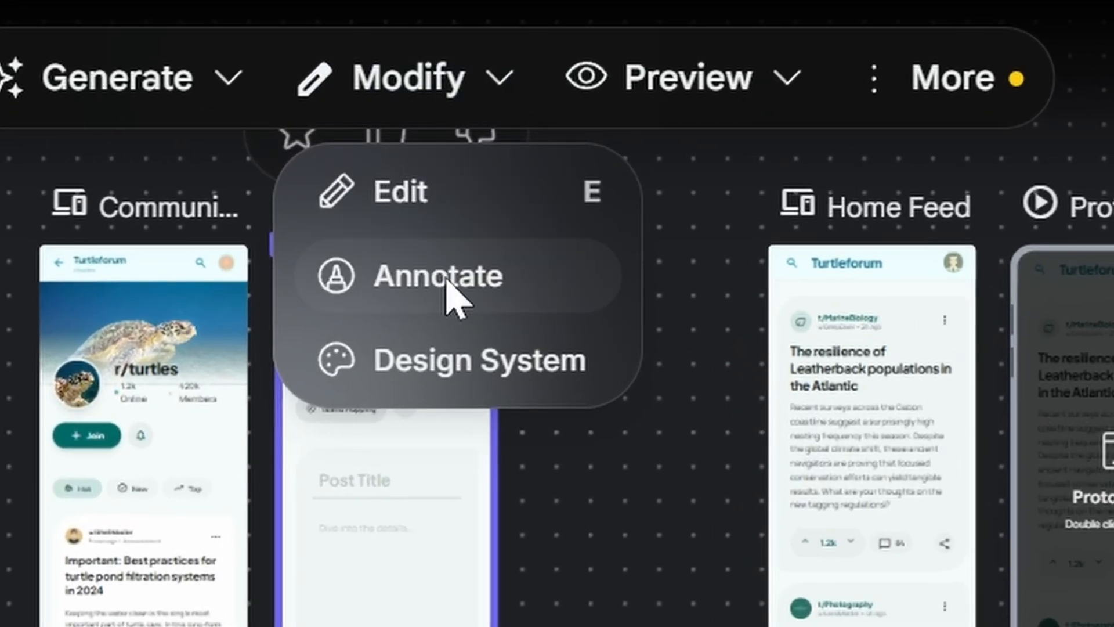
{"action": "left_click", "coordinate": [458, 198]}
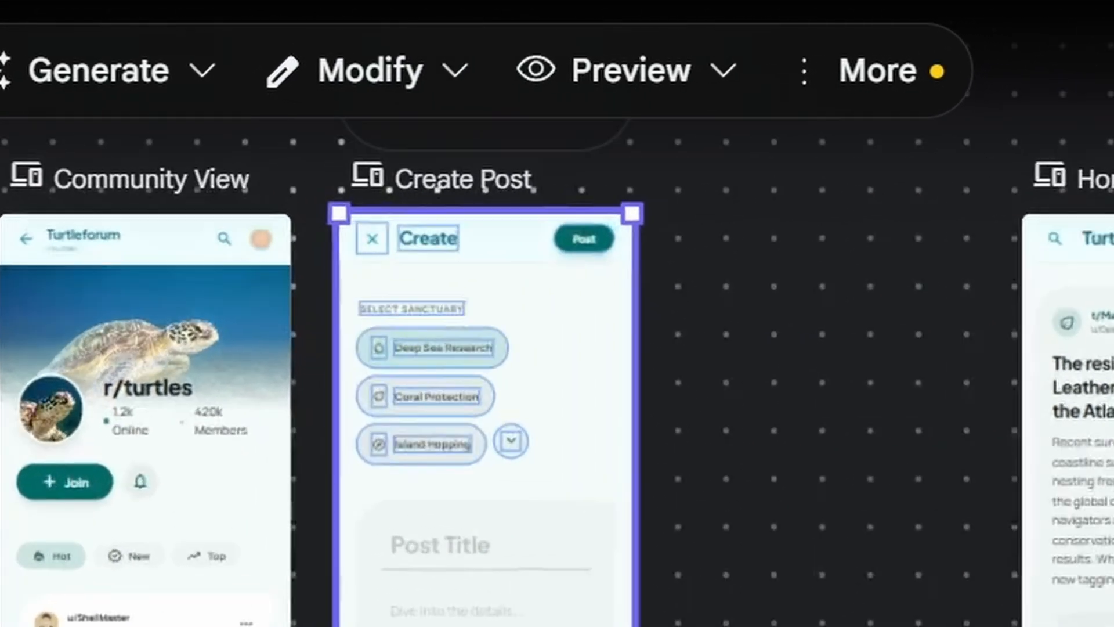
{"action": "left_click", "coordinate": [455, 377]}
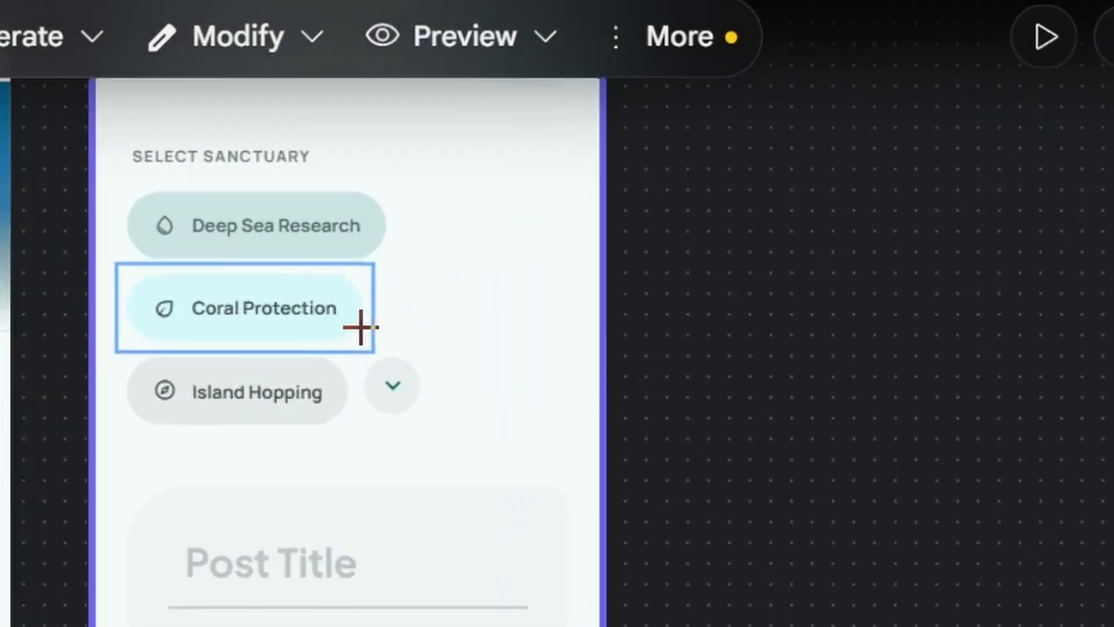
{"action": "left_click", "coordinate": [224, 272]}
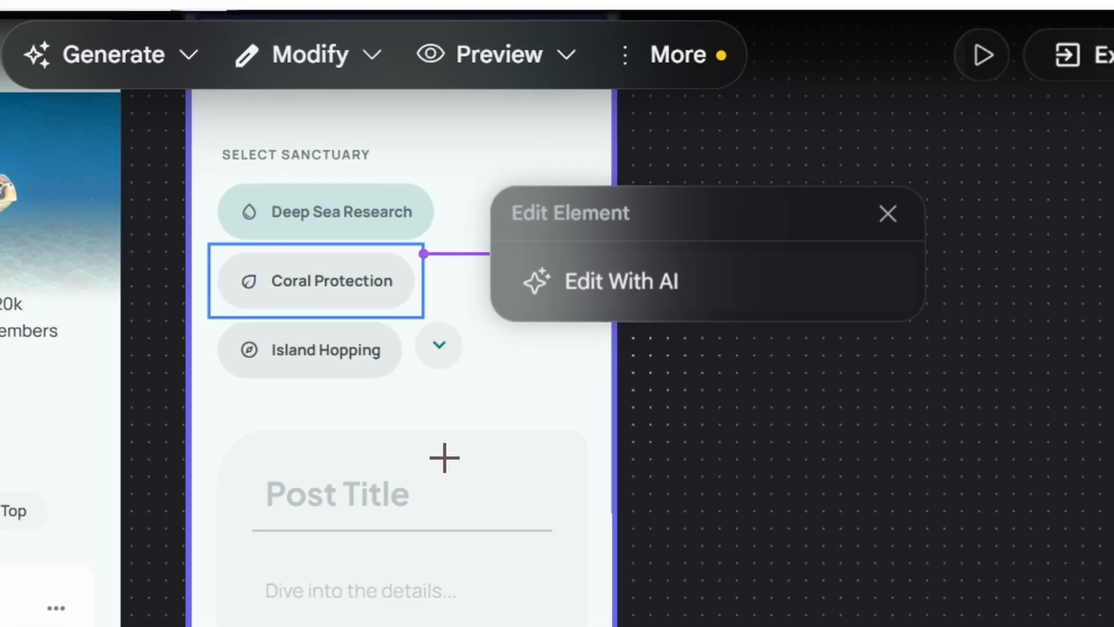
- Select the "Drag and drop images or video" label on the Create Post screen and choose Edit With AI for it
{"action": "scroll", "coordinate": [444, 457], "scroll_direction": "down", "scroll_amount": 6}
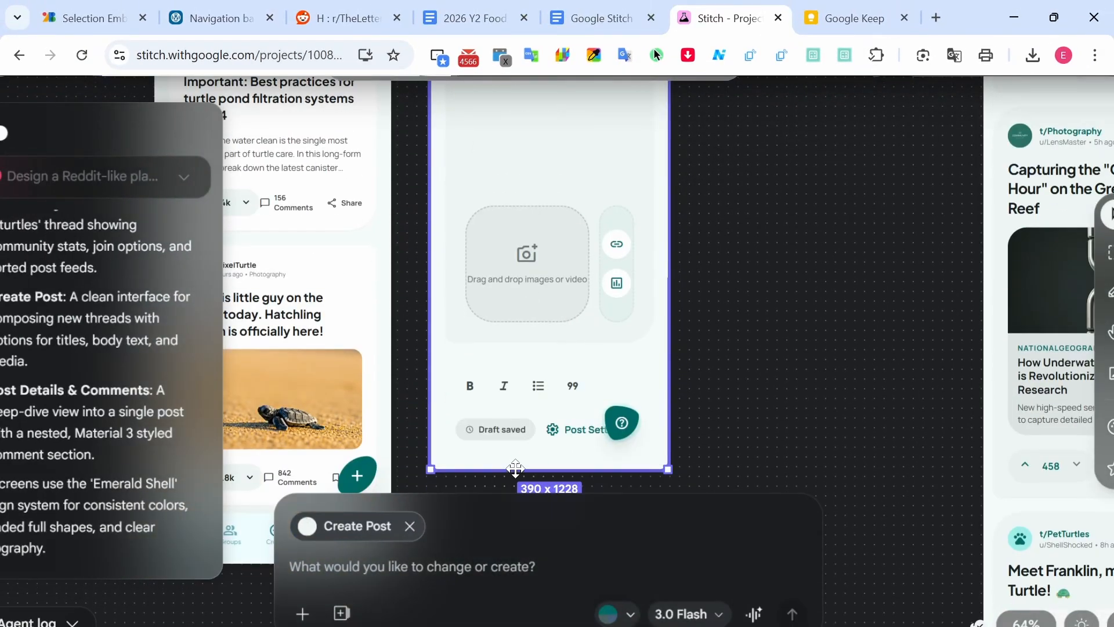
{"action": "scroll", "coordinate": [496, 365], "scroll_direction": "up", "scroll_amount": 2}
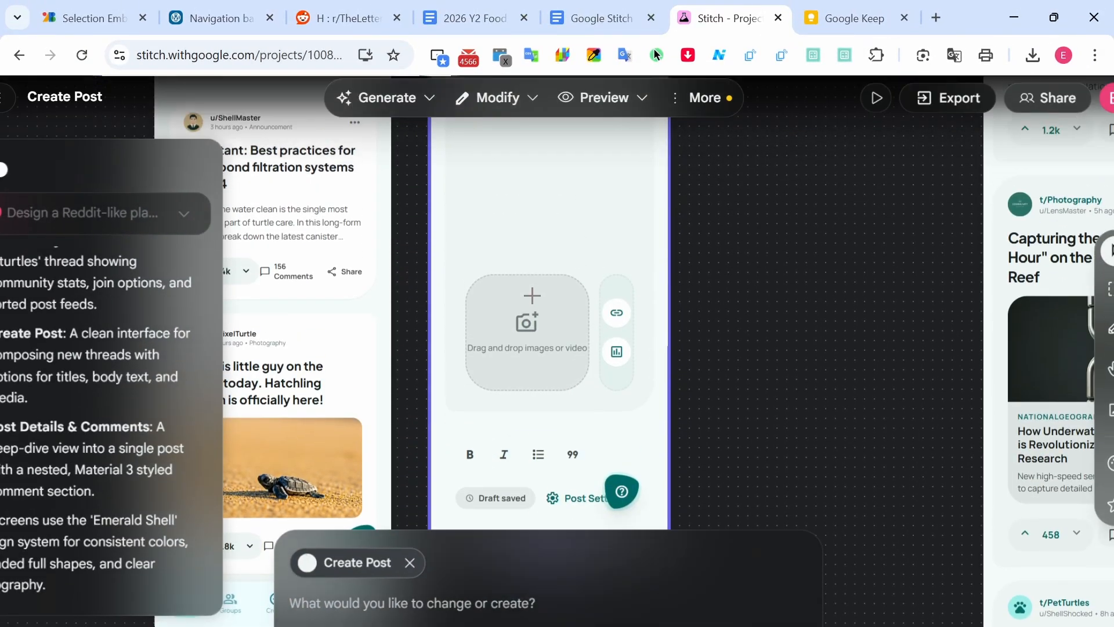
{"action": "left_click", "coordinate": [568, 360]}
{"action": "left_click", "coordinate": [561, 406]}
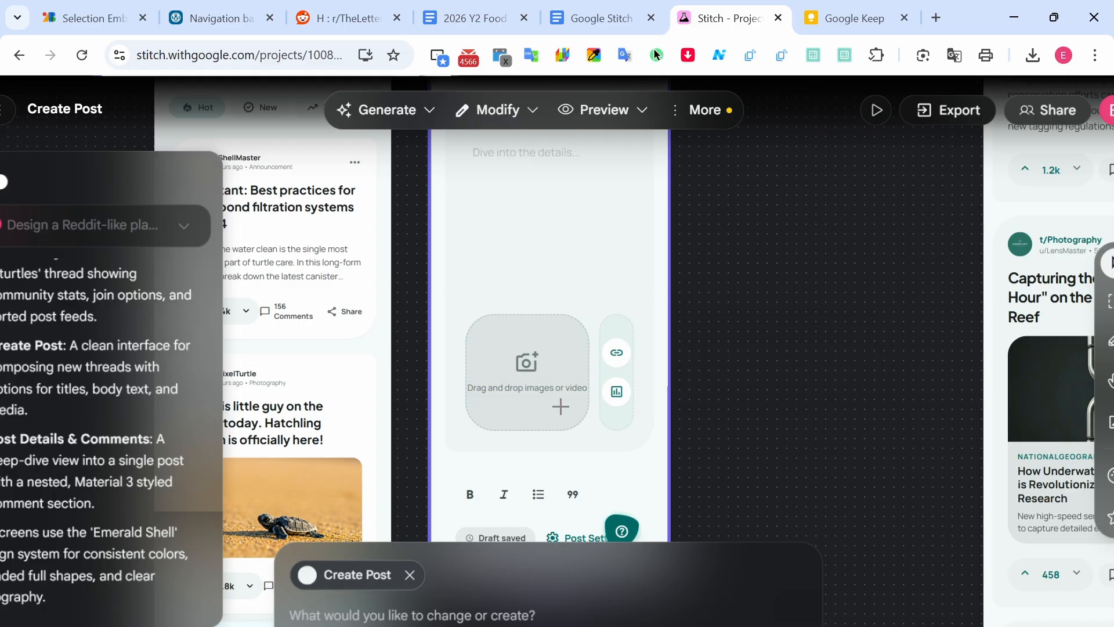
{"action": "left_click", "coordinate": [564, 392]}
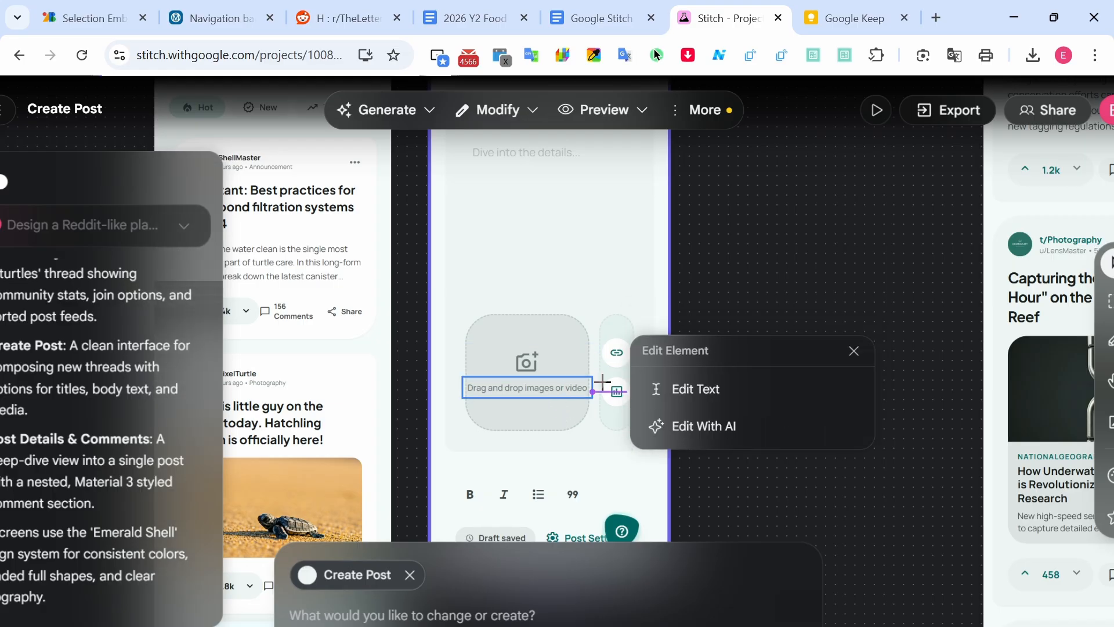
{"action": "left_click", "coordinate": [652, 425]}
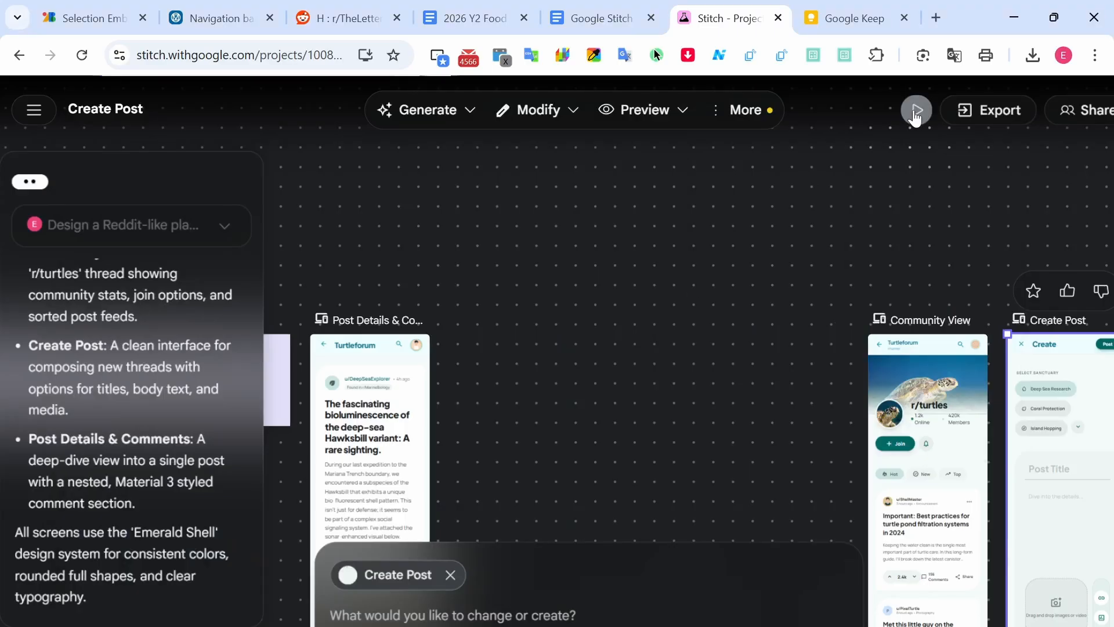
- Run the prototype, look through the Home Feed posts, and open the Create Post screen with the floating add button
{"action": "left_click", "coordinate": [916, 112]}
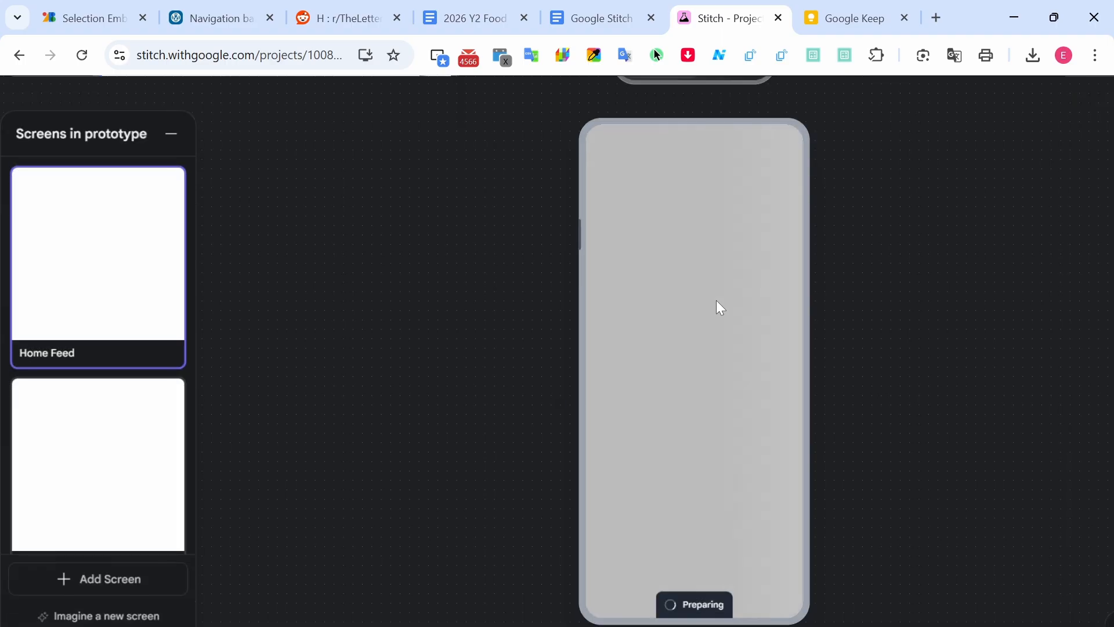
{"action": "scroll", "coordinate": [713, 403], "scroll_direction": "down", "scroll_amount": 10}
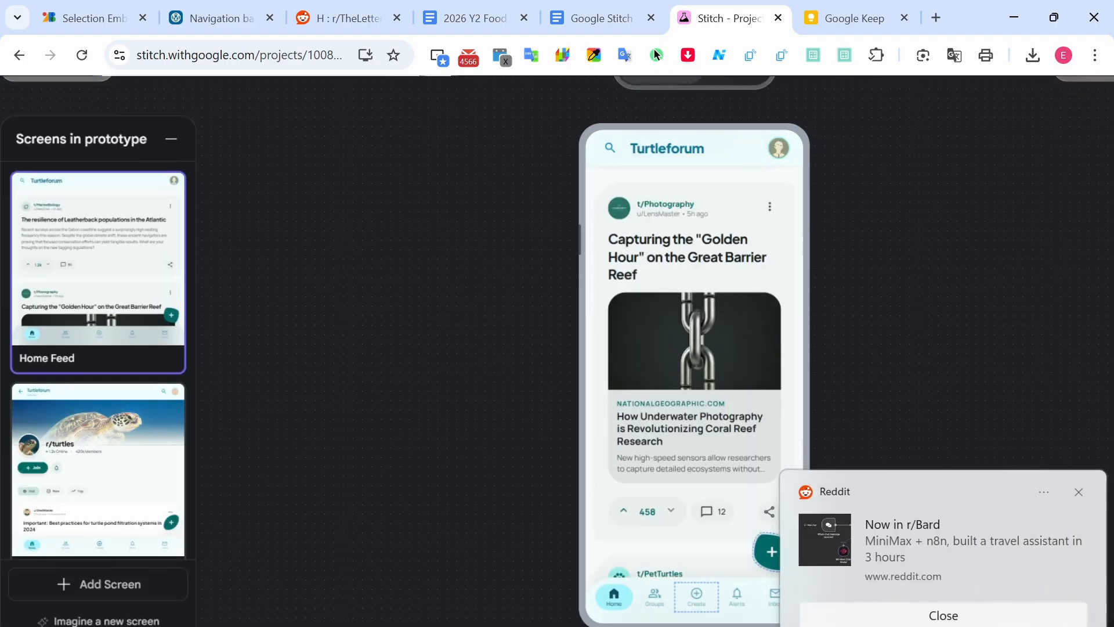
{"action": "left_click", "coordinate": [809, 617]}
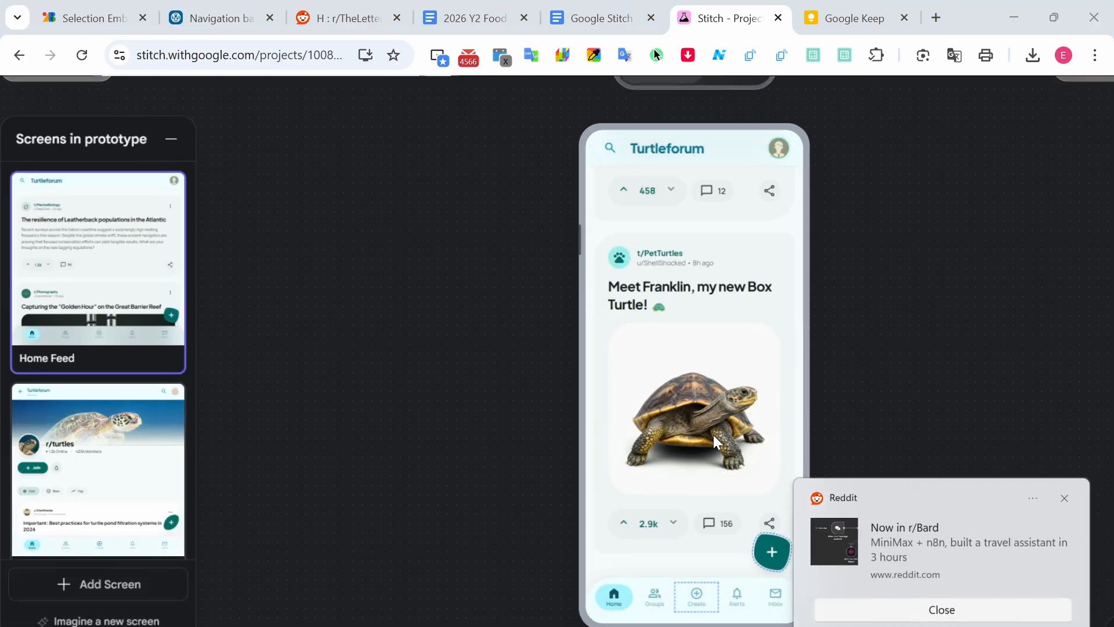
{"action": "scroll", "coordinate": [718, 442], "scroll_direction": "up", "scroll_amount": 8}
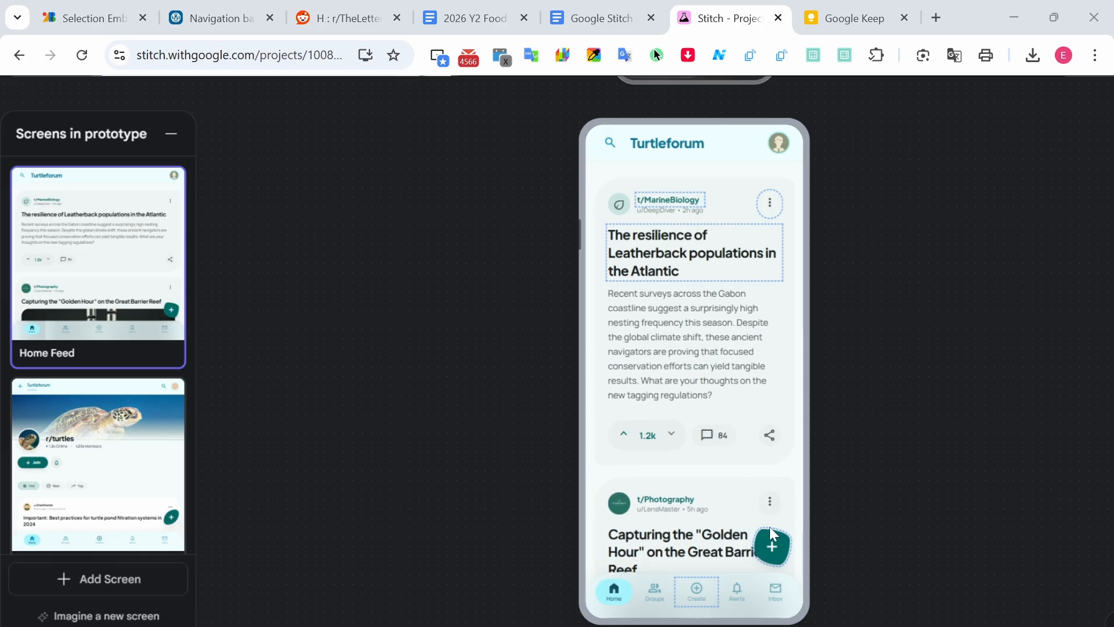
{"action": "left_click", "coordinate": [772, 545]}
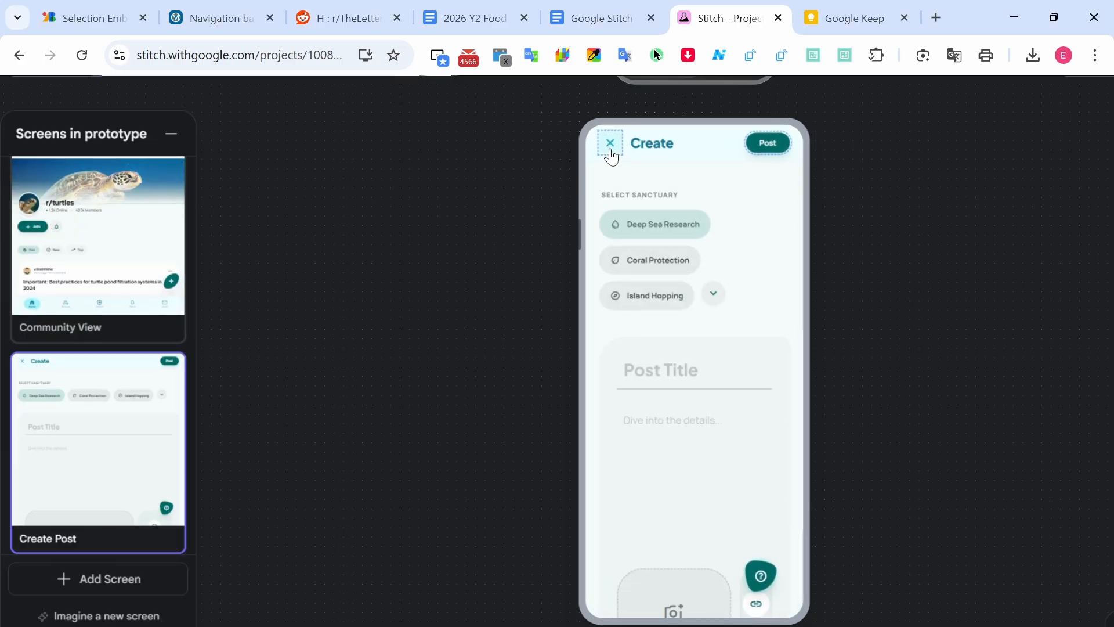
- Test the prototype navigation by repeatedly closing the Create Post screen and reopening it from the Home Feed's Create item
{"action": "left_click", "coordinate": [611, 151]}
{"action": "left_click", "coordinate": [715, 593]}
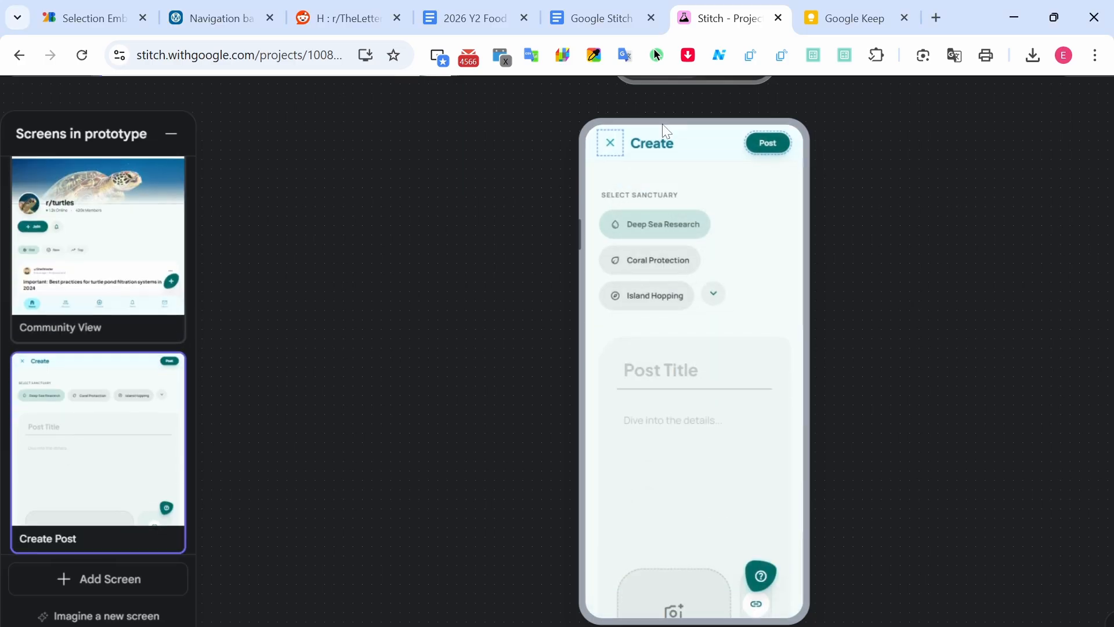
{"action": "left_click", "coordinate": [618, 145]}
{"action": "left_click", "coordinate": [701, 603]}
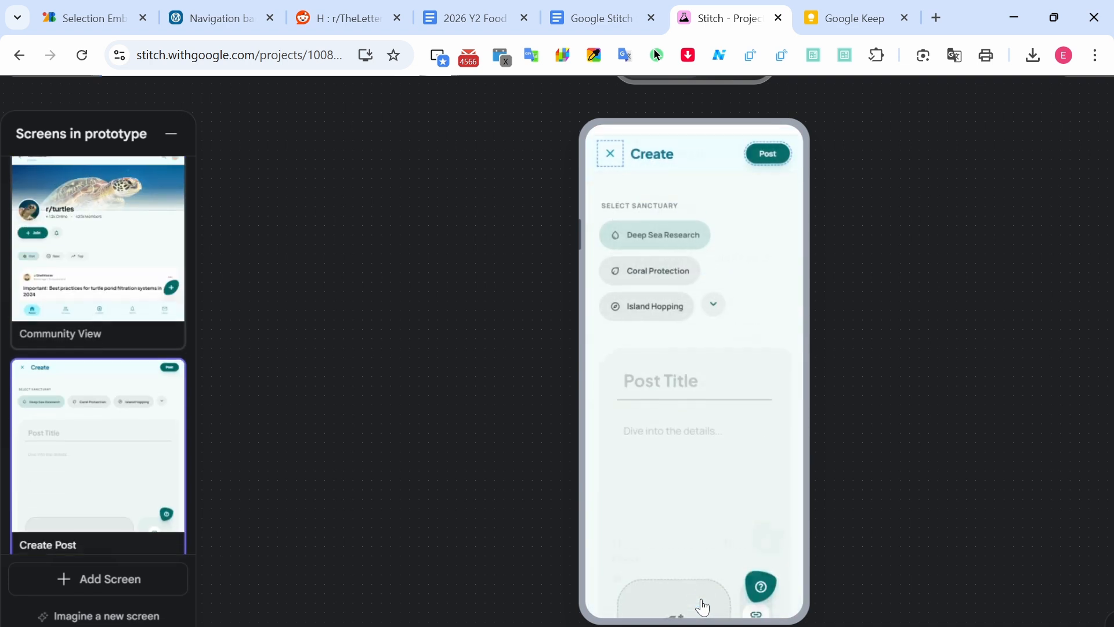
{"action": "left_click", "coordinate": [612, 154]}
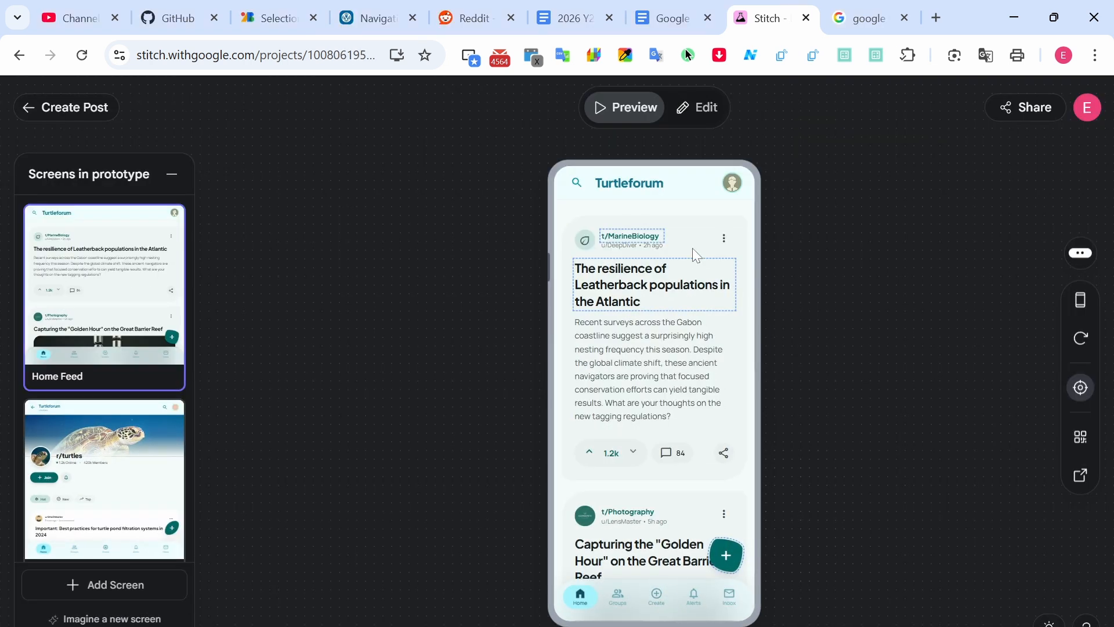
- Connect the Home Feed's Create navigation item to the Create Post screen with a Slide Up transition
{"action": "left_click", "coordinate": [709, 108]}
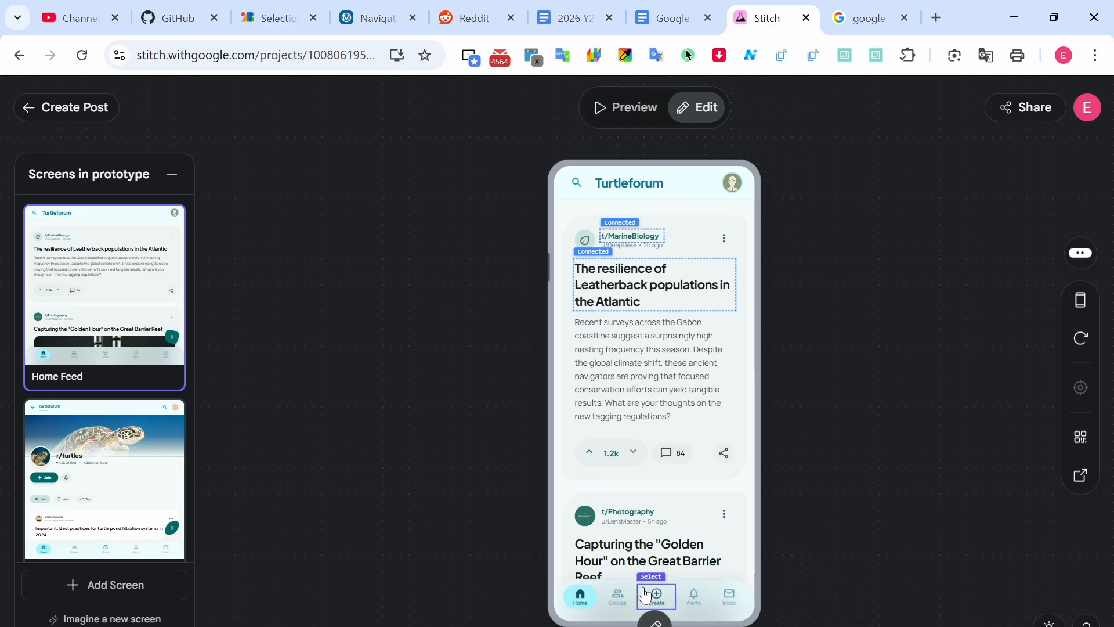
{"action": "left_click", "coordinate": [647, 594]}
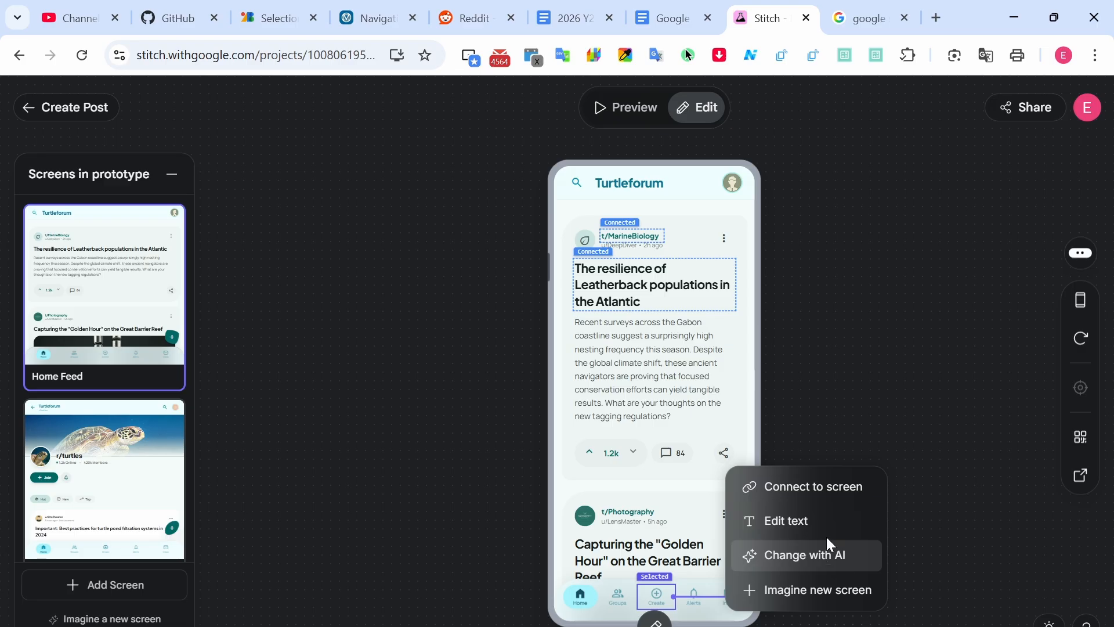
{"action": "left_click", "coordinate": [813, 498]}
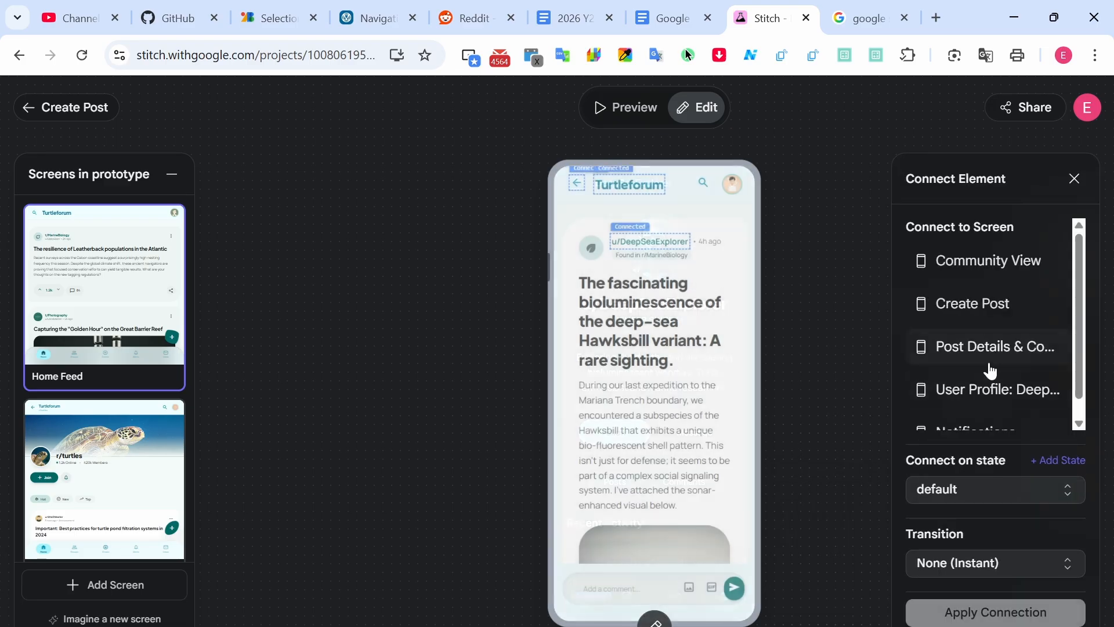
{"action": "scroll", "coordinate": [990, 370], "scroll_direction": "down", "scroll_amount": 1}
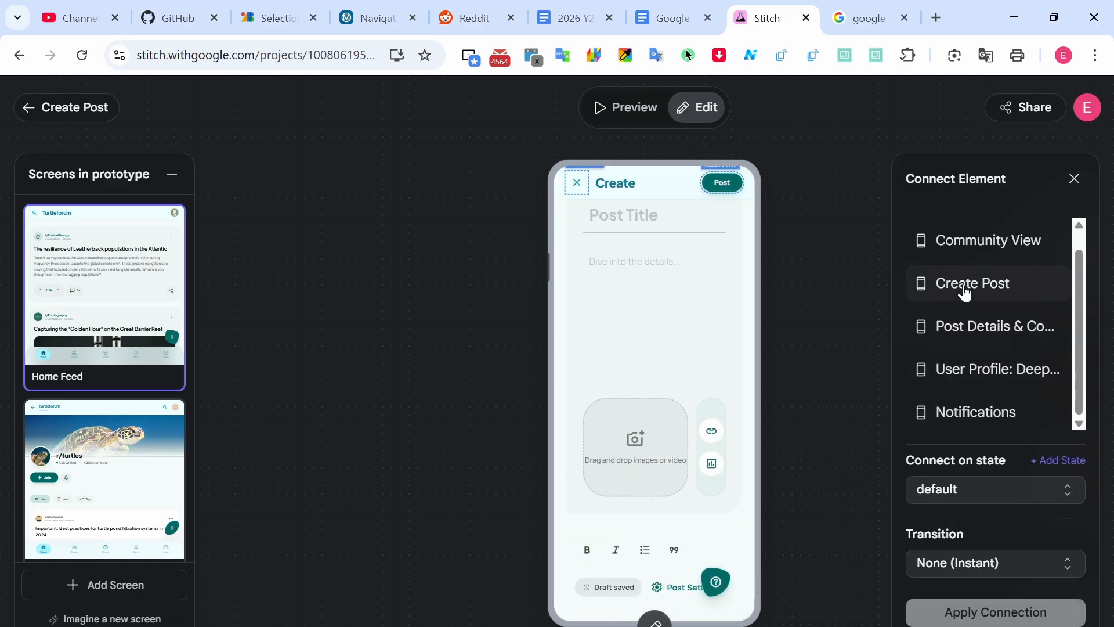
{"action": "left_click", "coordinate": [965, 293]}
{"action": "left_click", "coordinate": [980, 563]}
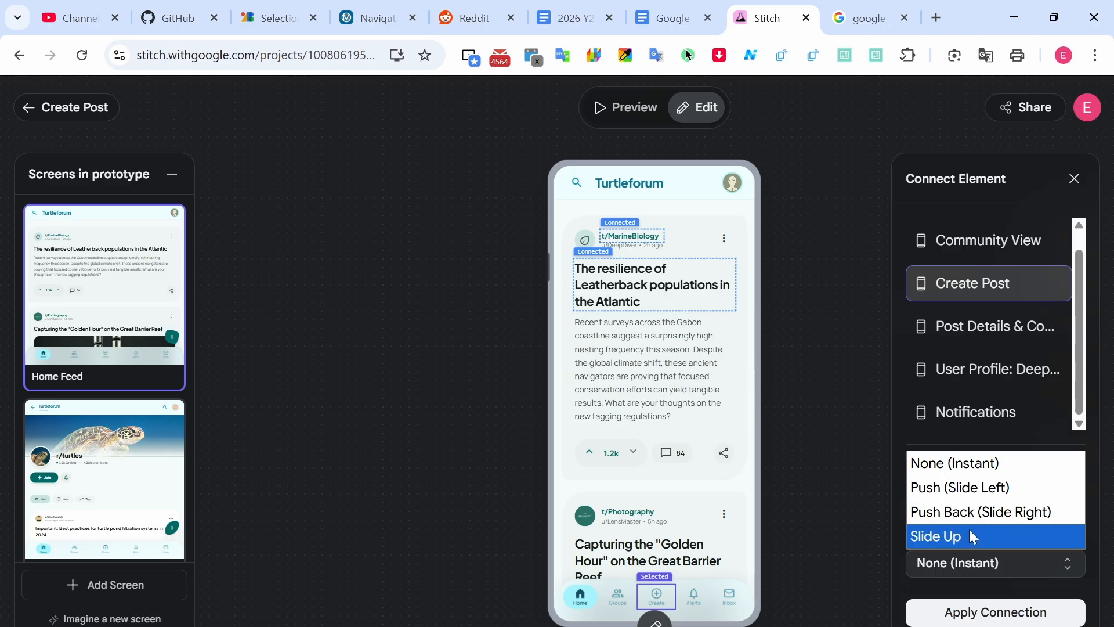
{"action": "left_click", "coordinate": [974, 536]}
{"action": "left_click", "coordinate": [977, 610]}
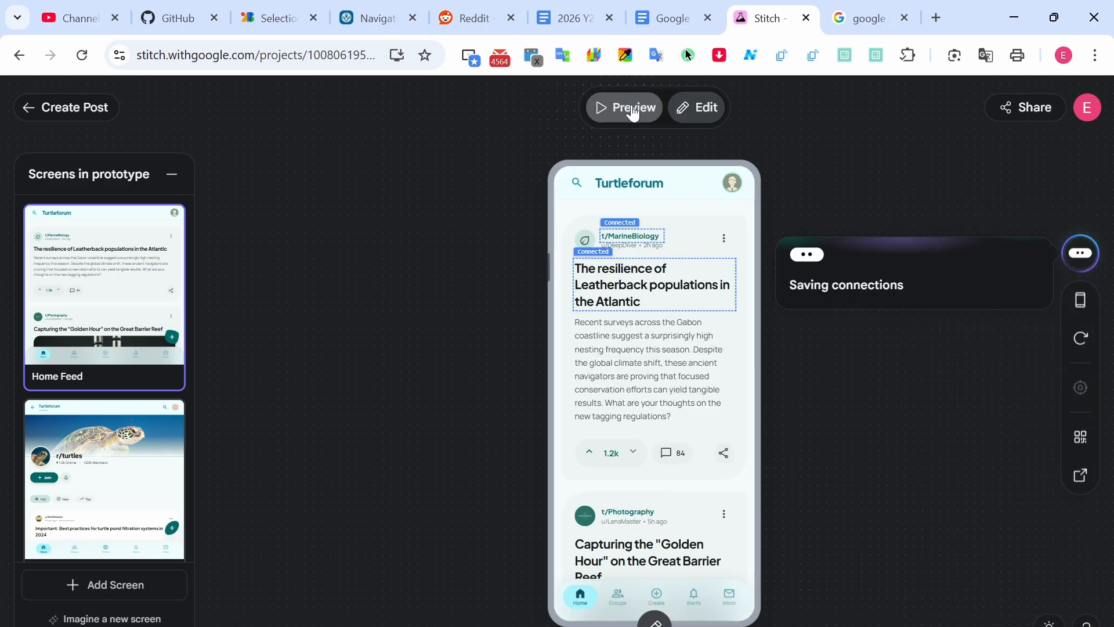
- Preview the prototype and test the Create navigation item, closing the Create Post screen each time, then look through the Home Feed
{"action": "left_click", "coordinate": [633, 111]}
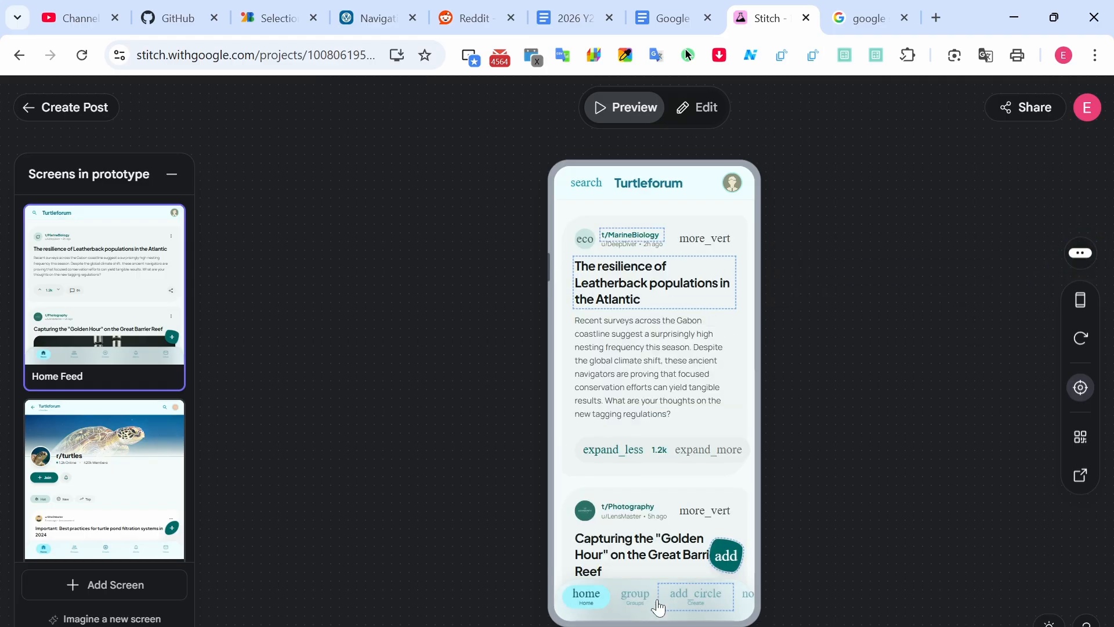
{"action": "left_click", "coordinate": [656, 598]}
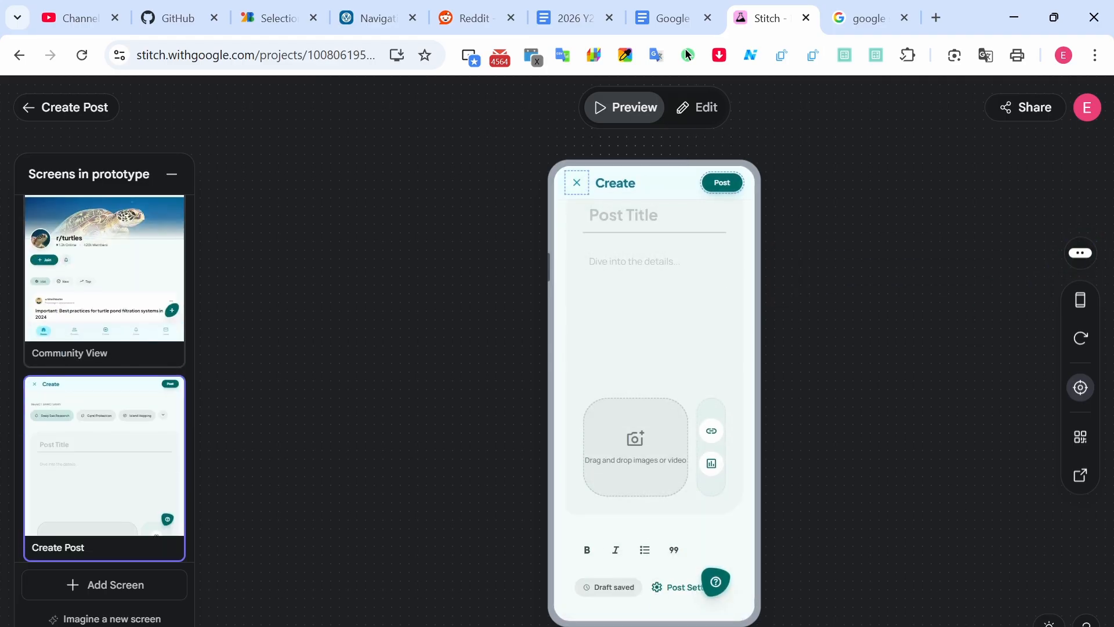
{"action": "left_click", "coordinate": [577, 184]}
{"action": "left_click", "coordinate": [656, 597]}
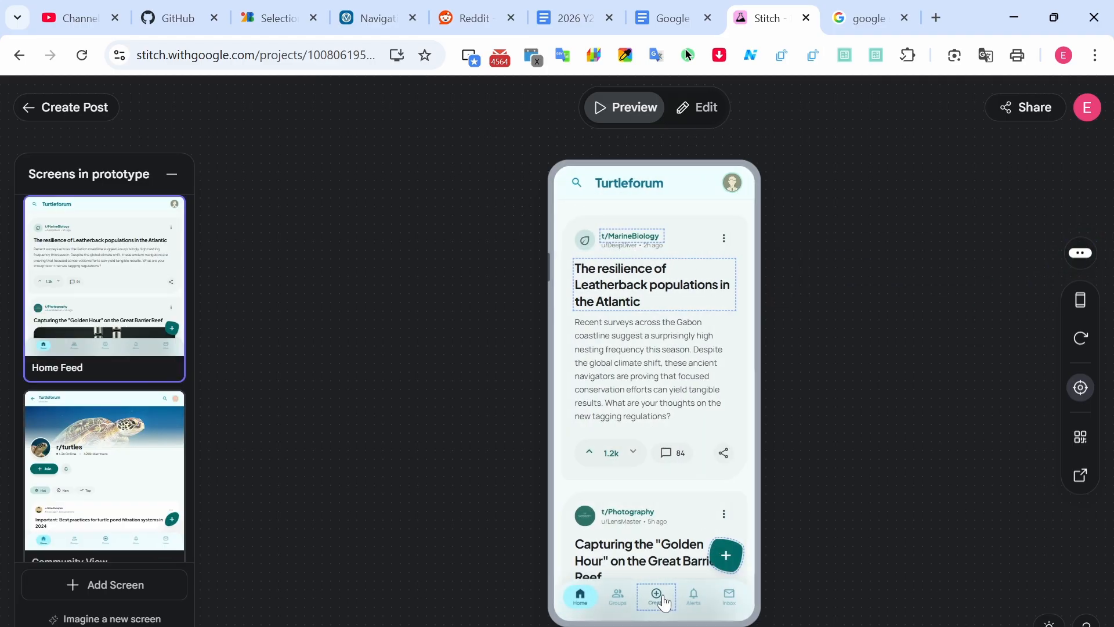
{"action": "left_click", "coordinate": [577, 183]}
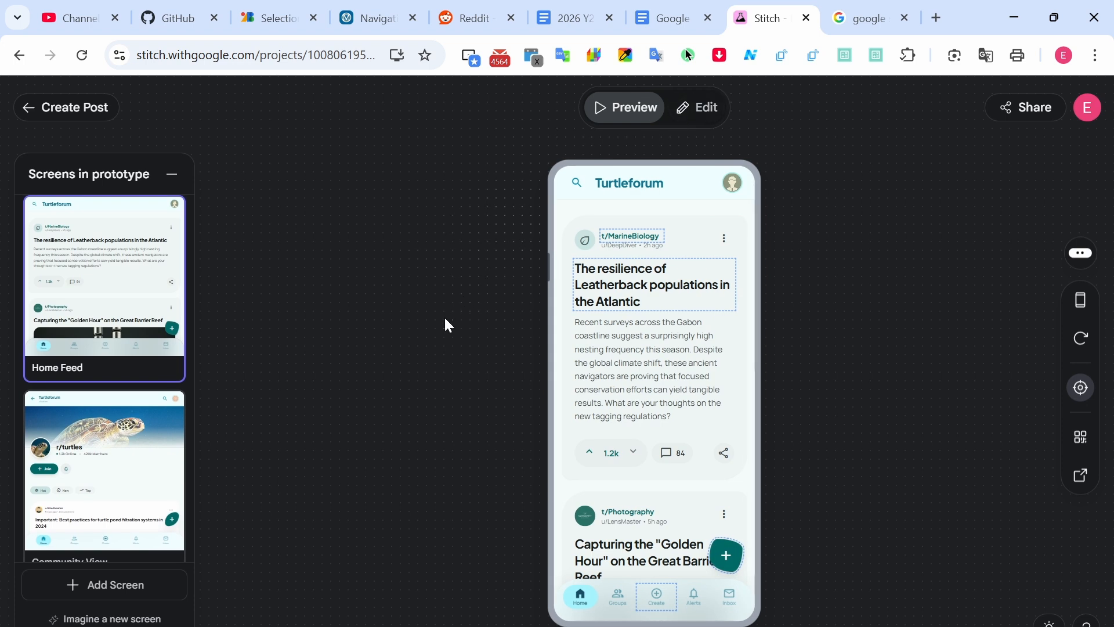
{"action": "scroll", "coordinate": [648, 487], "scroll_direction": "down", "scroll_amount": 5}
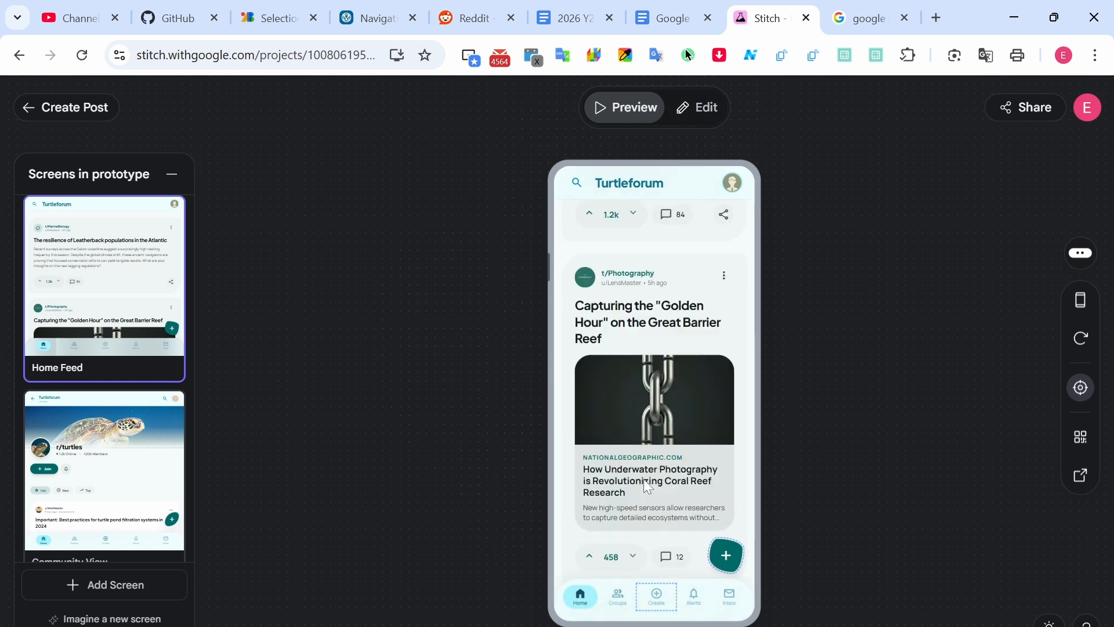
{"action": "scroll", "coordinate": [643, 479], "scroll_direction": "up", "scroll_amount": 5}
{"action": "left_click", "coordinate": [118, 620]}
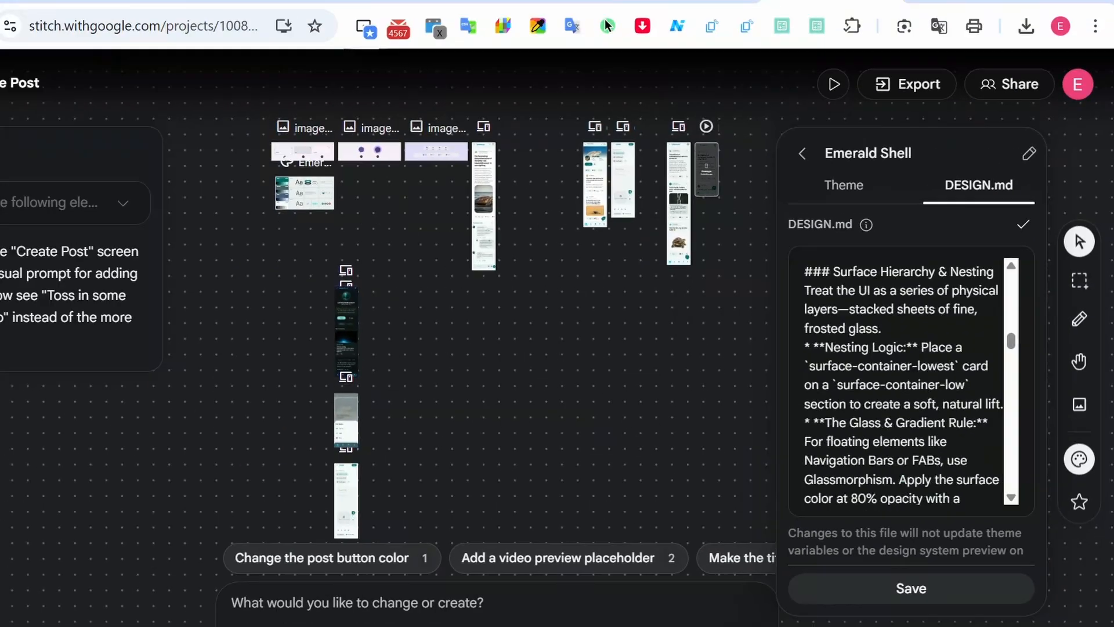
- Switch to Notepad, paste the DESIGN.md content into a new document, and look through its overview, color and typography sections
{"action": "key", "text": "super"}
{"action": "type", "text": "txt"}
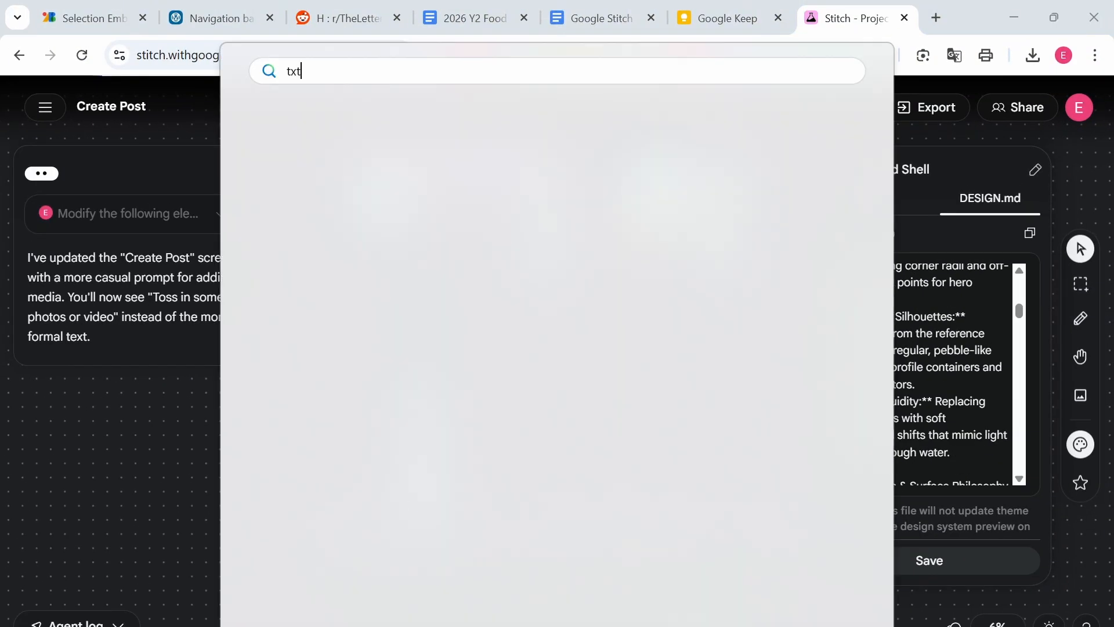
{"action": "key", "text": "Escape"}
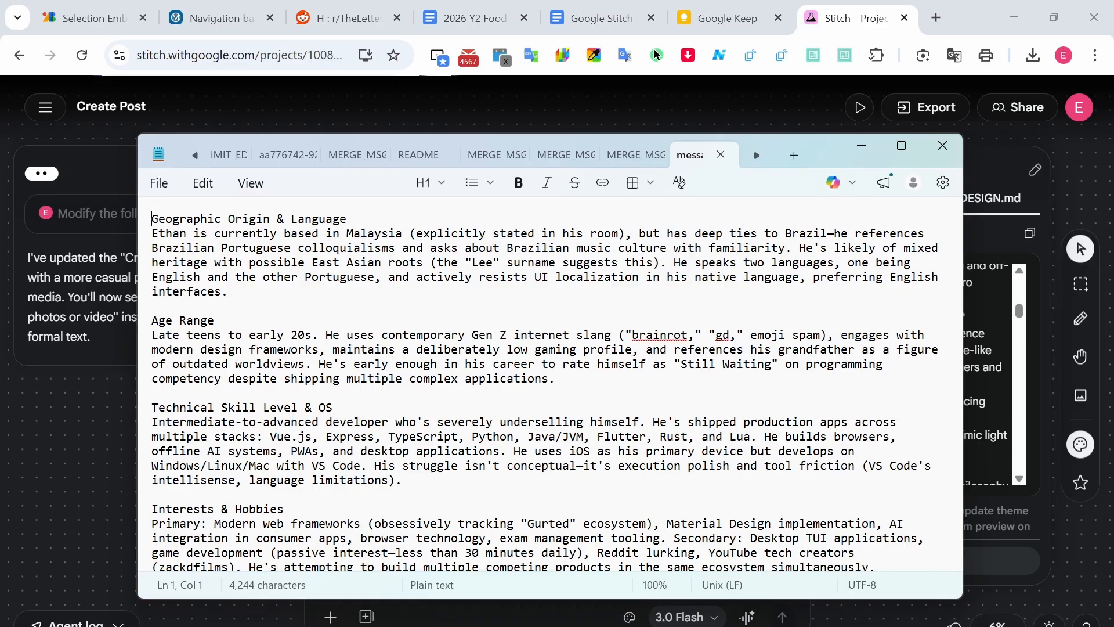
{"action": "key", "text": "ctrl+n"}
{"action": "key", "text": "ctrl+v"}
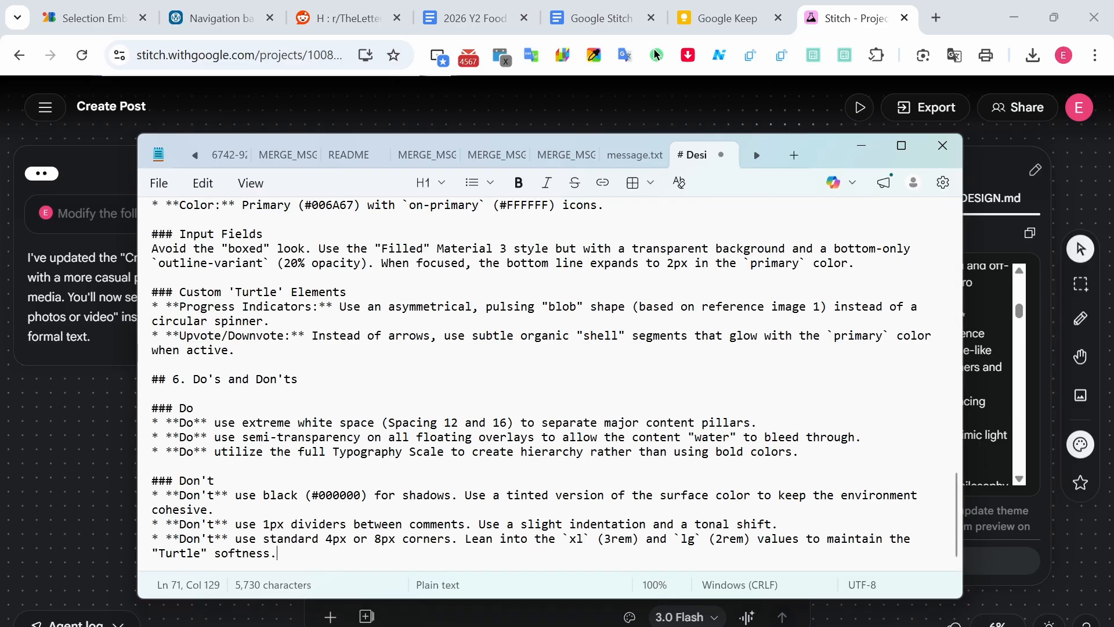
{"action": "scroll", "coordinate": [551, 383], "scroll_direction": "up", "scroll_amount": 15}
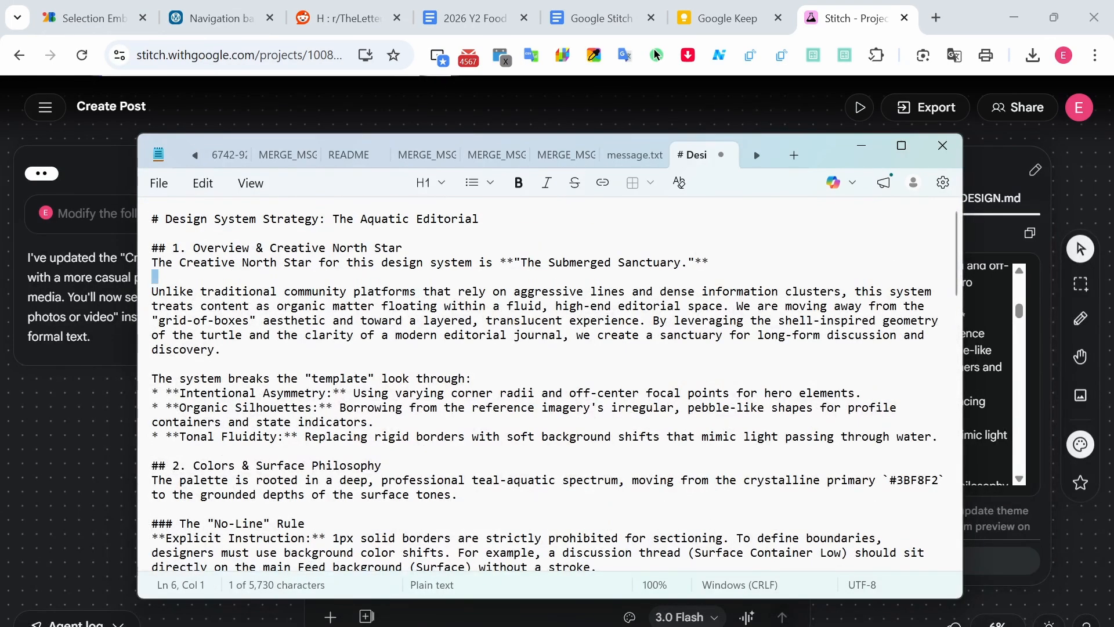
{"action": "left_click_drag", "start_coordinate": [155, 277], "coordinate": [465, 480]}
{"action": "left_click", "coordinate": [465, 480]}
{"action": "scroll", "coordinate": [465, 479], "scroll_direction": "down", "scroll_amount": 5}
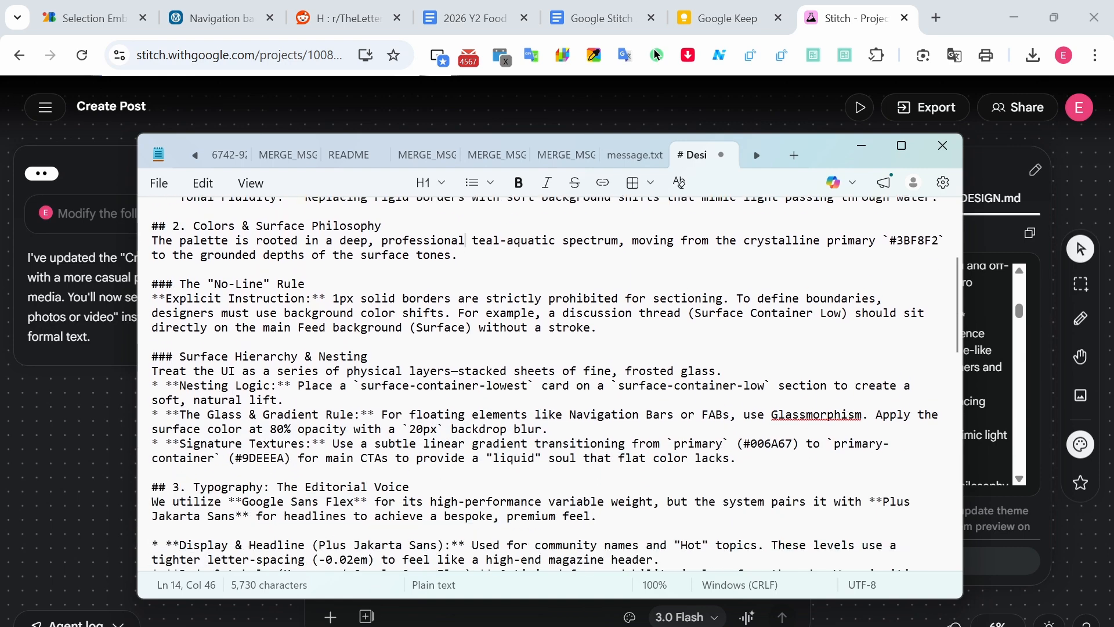
{"action": "scroll", "coordinate": [552, 383], "scroll_direction": "down", "scroll_amount": 12}
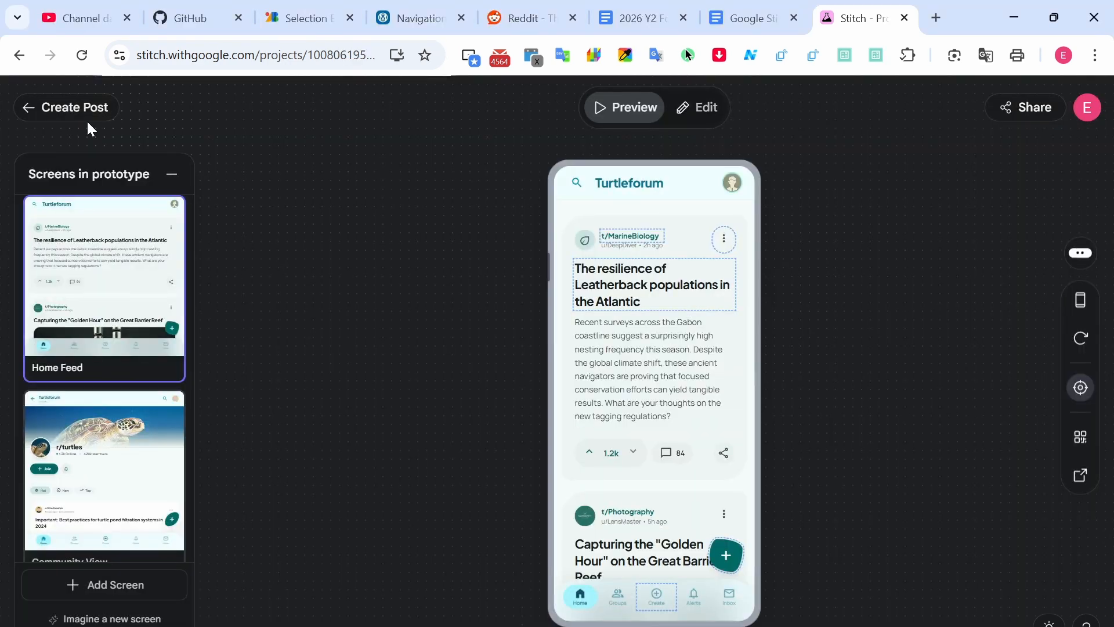
- Leave the prototype and export the Turtleforum design to AI Studio to build it as an app
{"action": "left_click", "coordinate": [89, 116]}
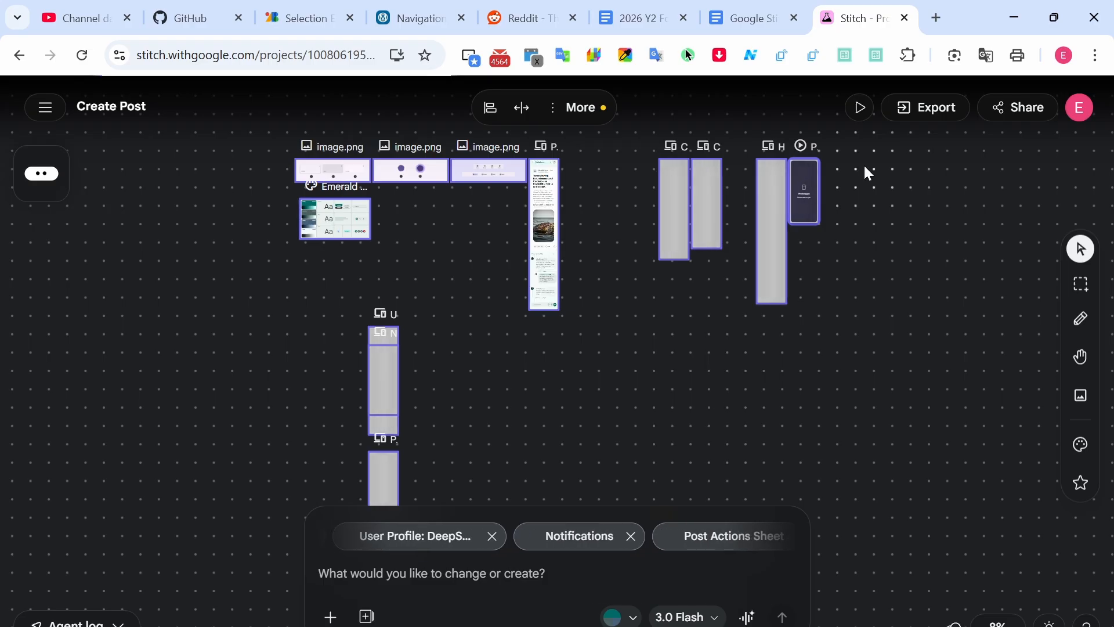
{"action": "left_click", "coordinate": [929, 108]}
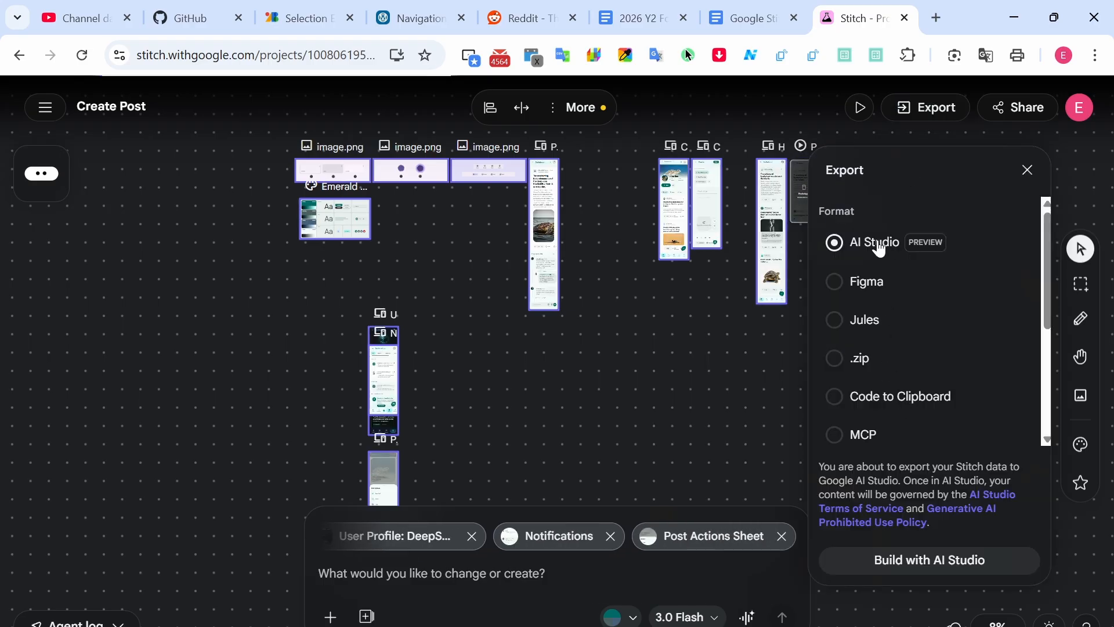
{"action": "left_click", "coordinate": [941, 560]}
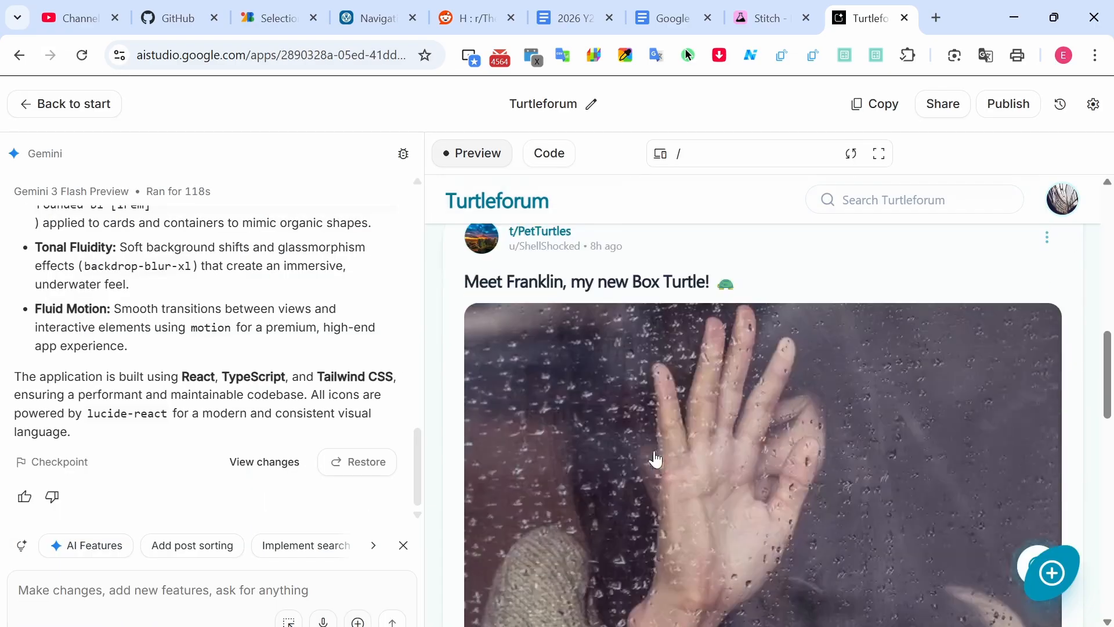
- Look through the posts in the built Turtleforum app's feed in AI Studio
{"action": "scroll", "coordinate": [658, 459], "scroll_direction": "down", "scroll_amount": 10}
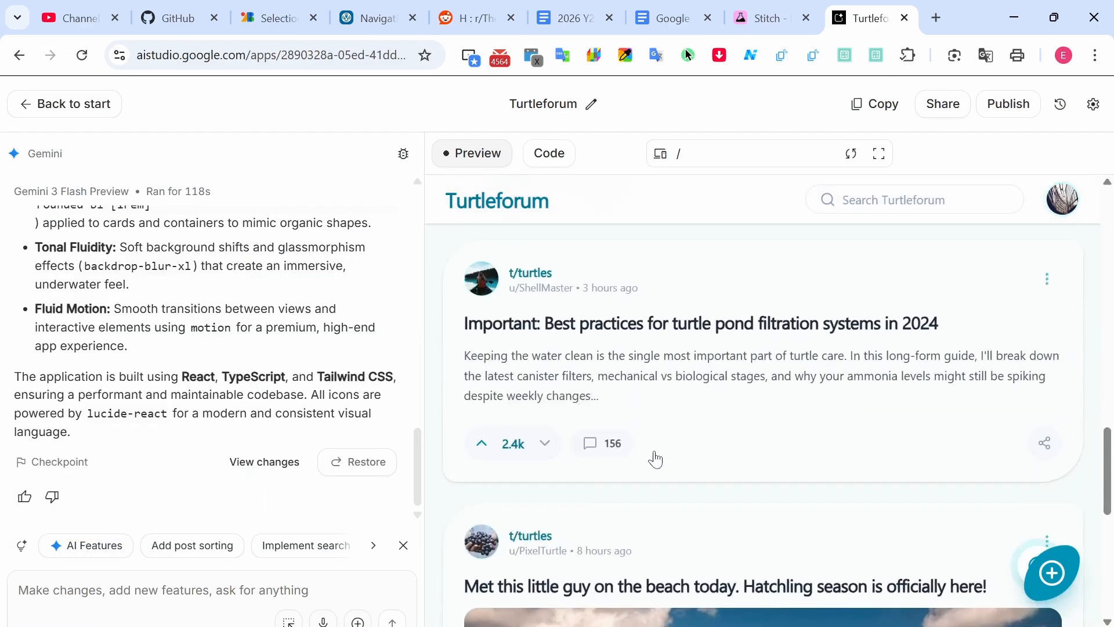
{"action": "scroll", "coordinate": [655, 459], "scroll_direction": "down", "scroll_amount": 10}
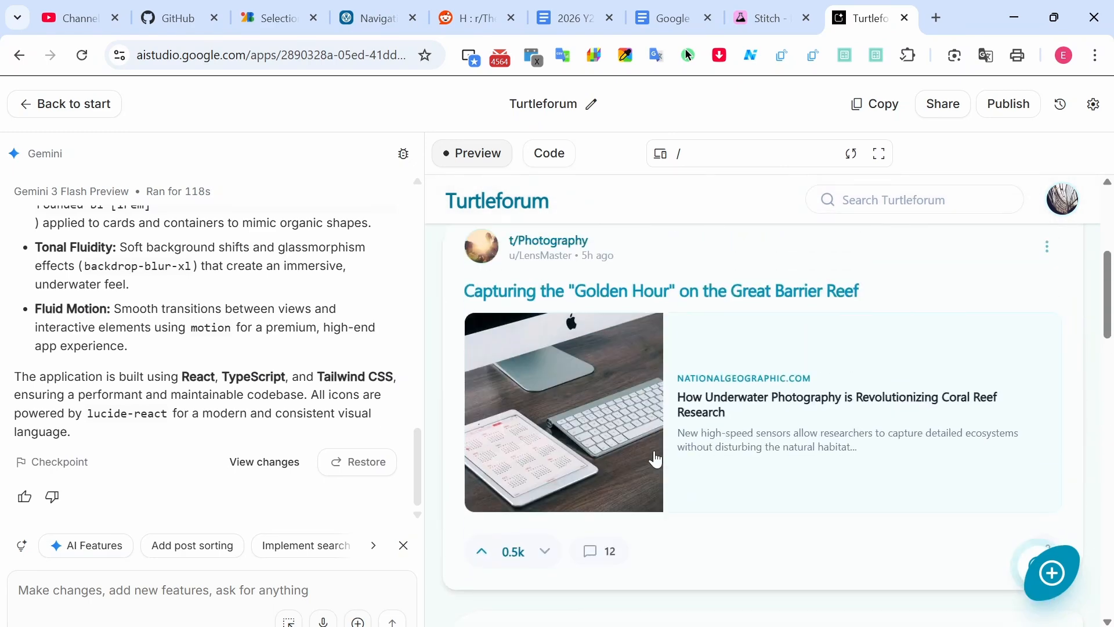
{"action": "scroll", "coordinate": [656, 458], "scroll_direction": "up", "scroll_amount": 2}
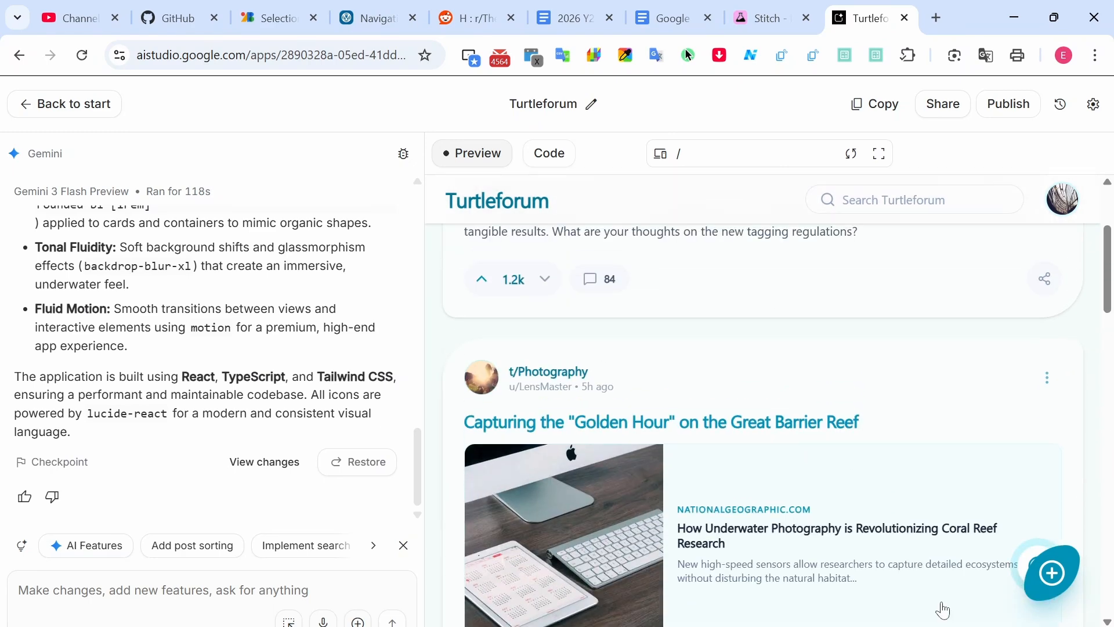
- Test the built app's post creation page by entering "ddddd" in the details field and going back
{"action": "left_click", "coordinate": [1047, 569]}
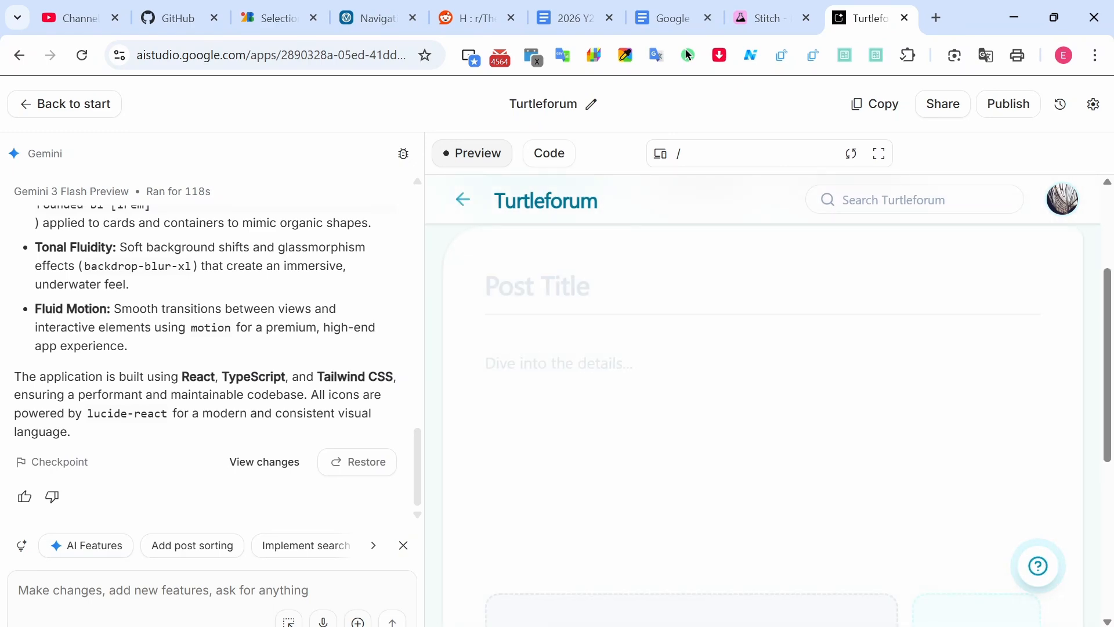
{"action": "left_click", "coordinate": [697, 429]}
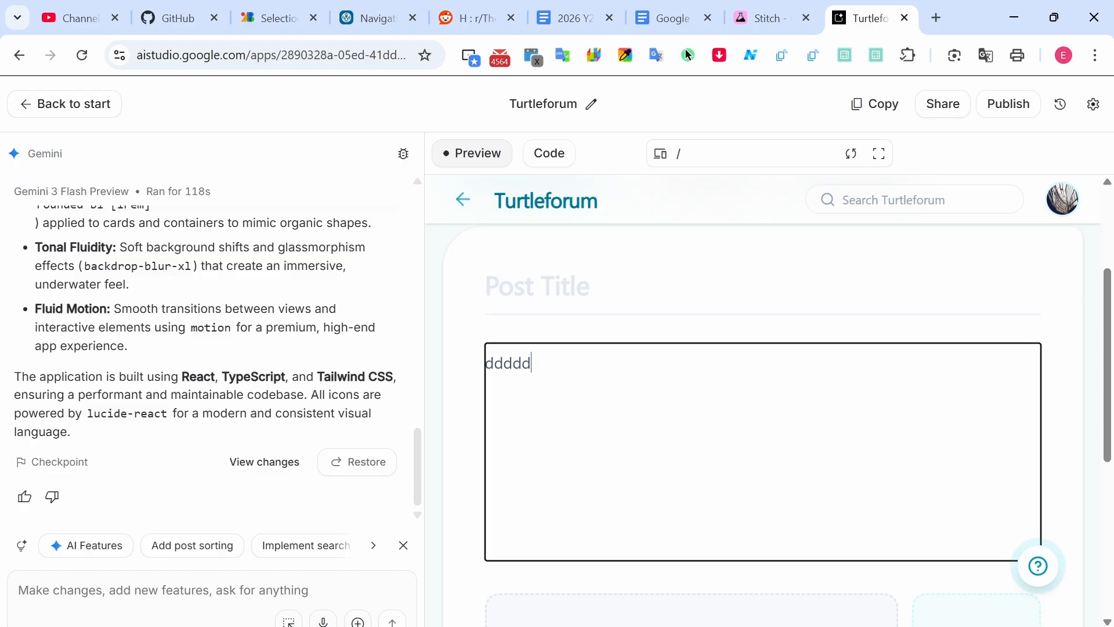
{"action": "left_click", "coordinate": [462, 199]}
{"action": "left_click", "coordinate": [770, 429]}
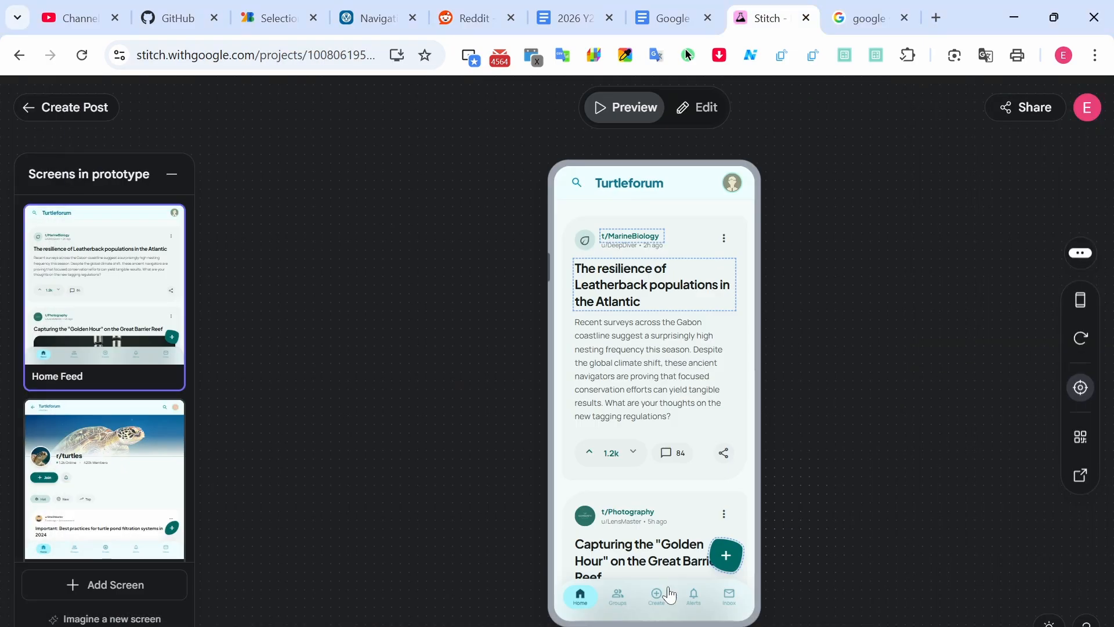
- In the Stitch prototype, choose the Create Post screen as the connection target for the Home Feed's Create navigation item
{"action": "left_click", "coordinate": [702, 107]}
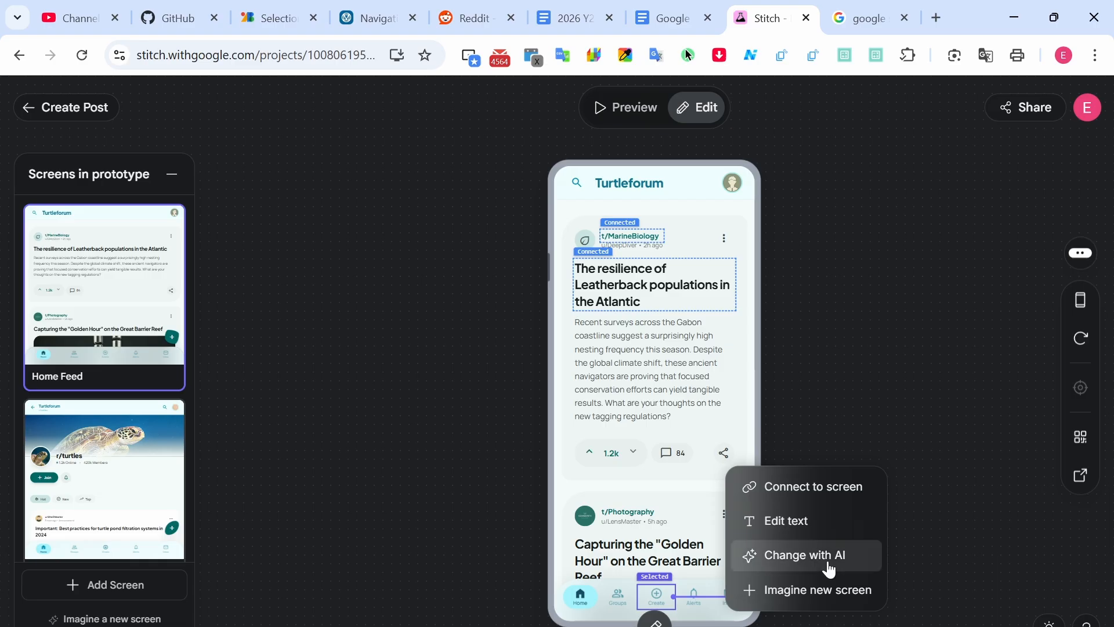
{"action": "left_click", "coordinate": [812, 490]}
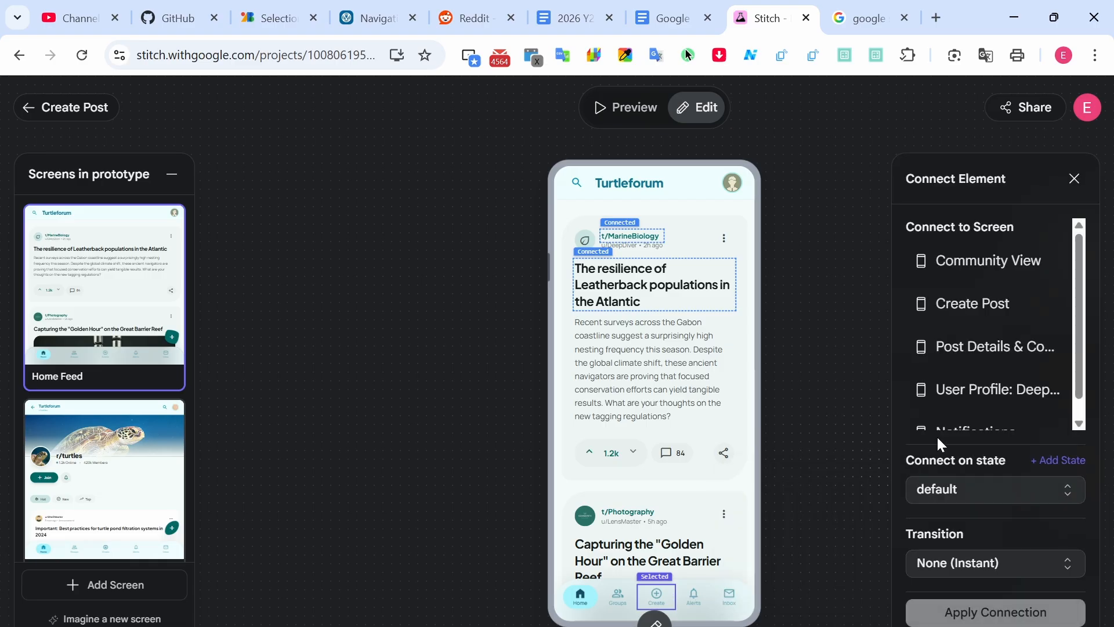
{"action": "scroll", "coordinate": [990, 370], "scroll_direction": "down", "scroll_amount": 1}
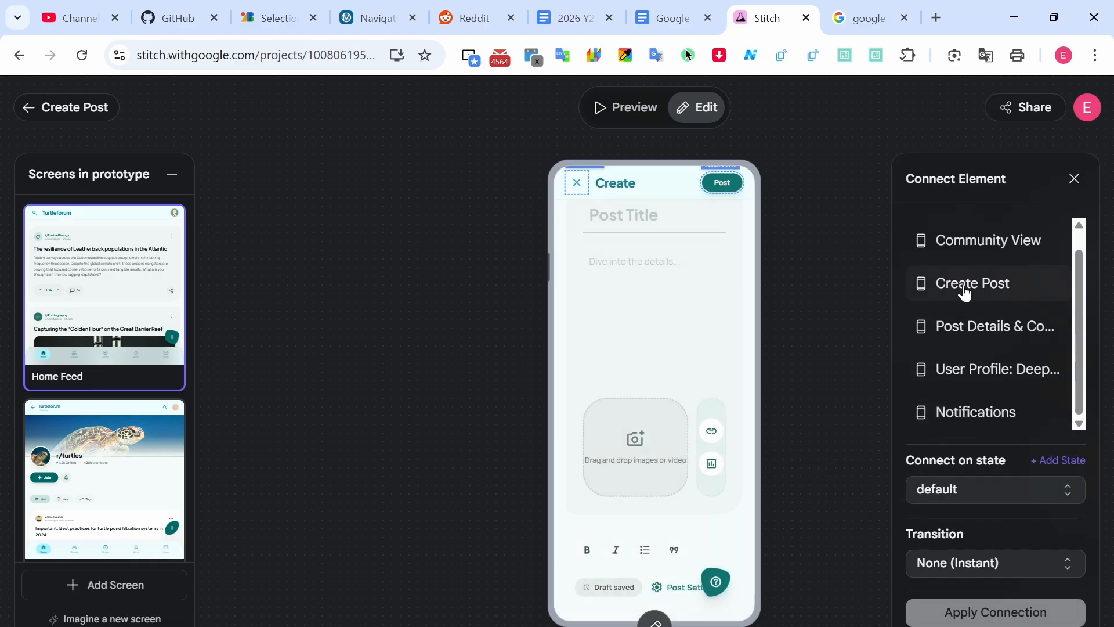
{"action": "left_click", "coordinate": [965, 293]}
- Switch to Visual Studio Code and look through the functions in java_bridge.ts and the turtlebrowse project's file tree
{"action": "key", "text": "alt+Tab"}
{"action": "scroll", "coordinate": [580, 261], "scroll_direction": "down", "scroll_amount": 4}
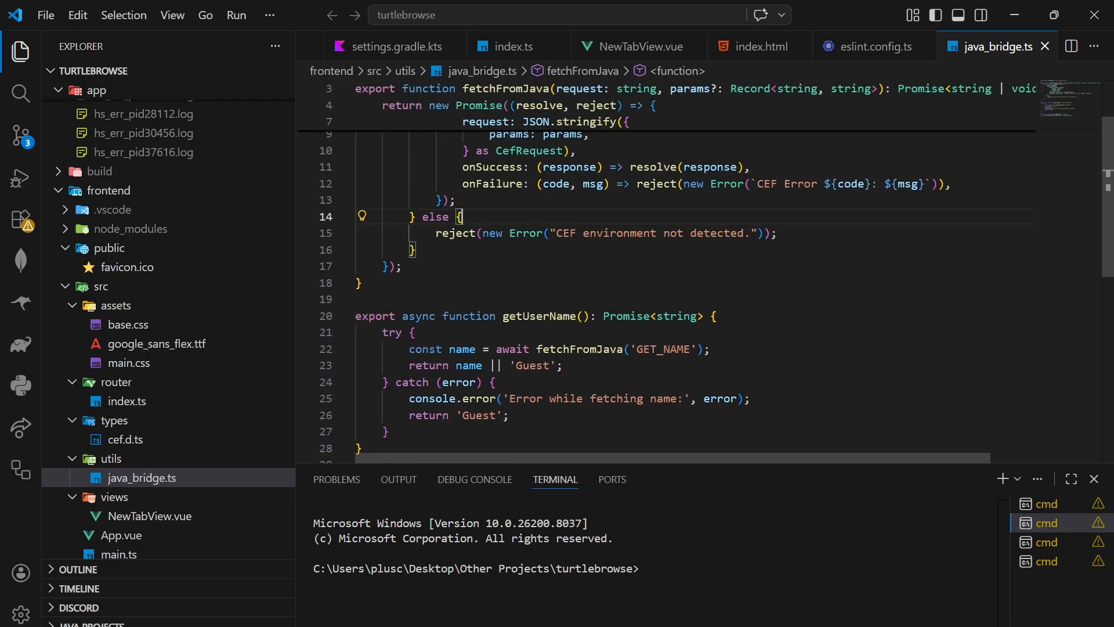
{"action": "left_click_drag", "start_coordinate": [406, 178], "coordinate": [557, 438]}
{"action": "scroll", "coordinate": [557, 438], "scroll_direction": "down", "scroll_amount": 4}
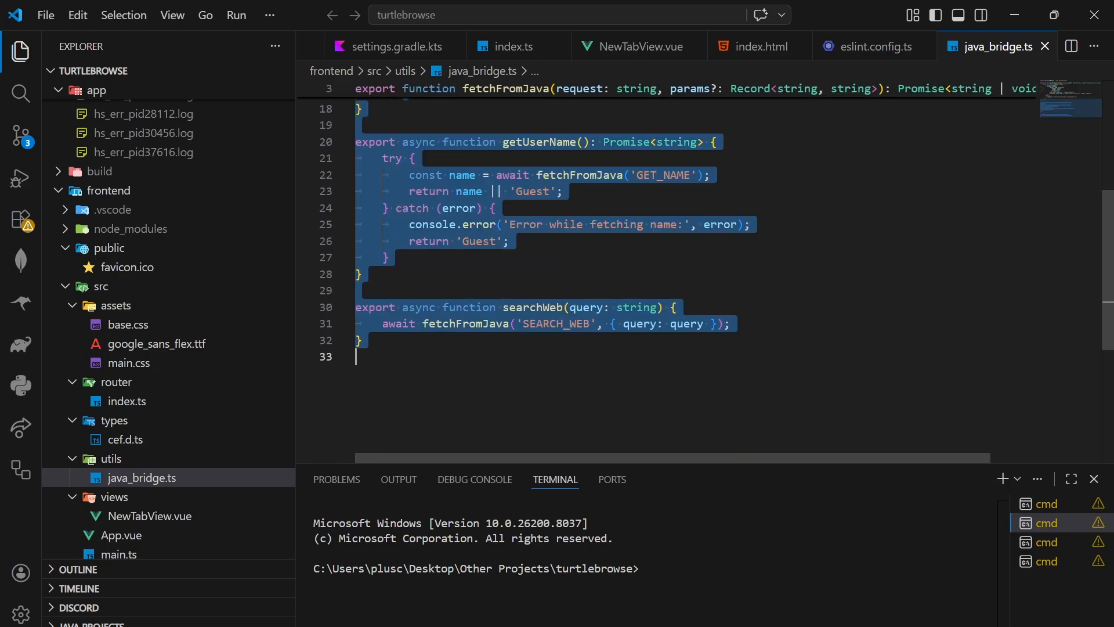
{"action": "scroll", "coordinate": [557, 406], "scroll_direction": "up", "scroll_amount": 8}
{"action": "scroll", "coordinate": [129, 366], "scroll_direction": "up", "scroll_amount": 10}
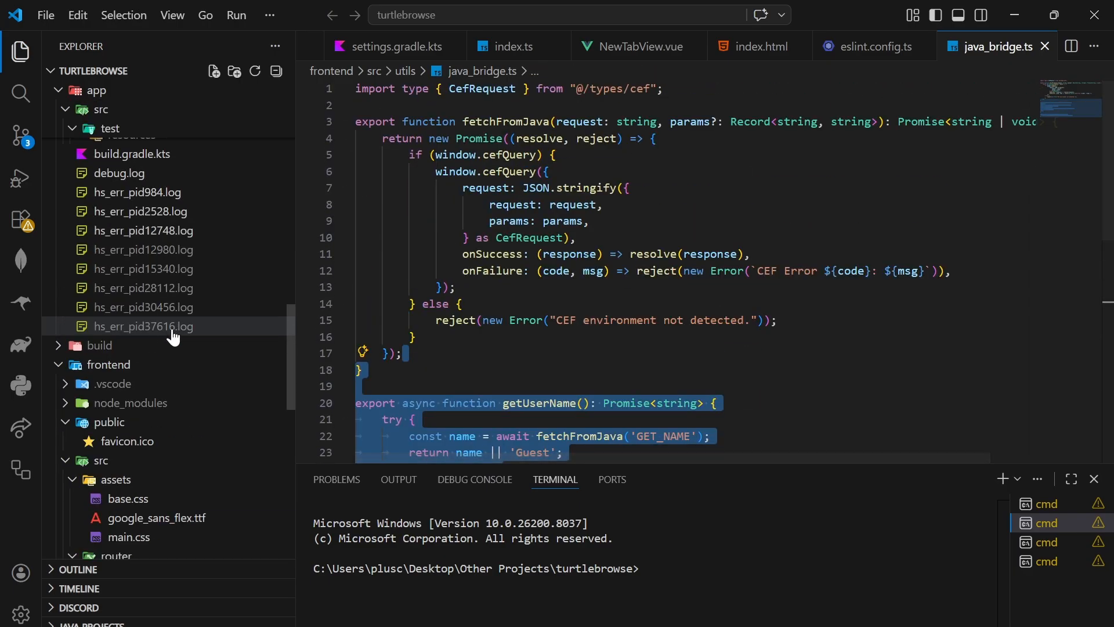